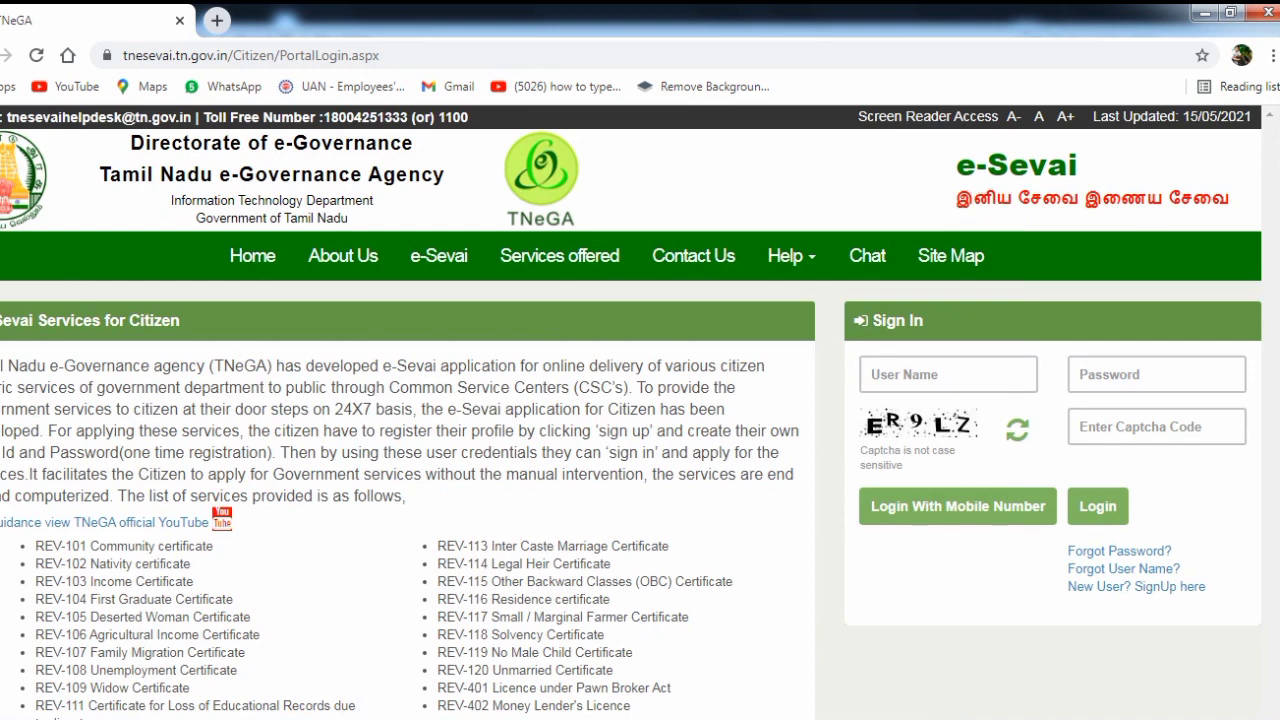
Step: Log in with a mobile number and request an OTP for it
click(958, 506)
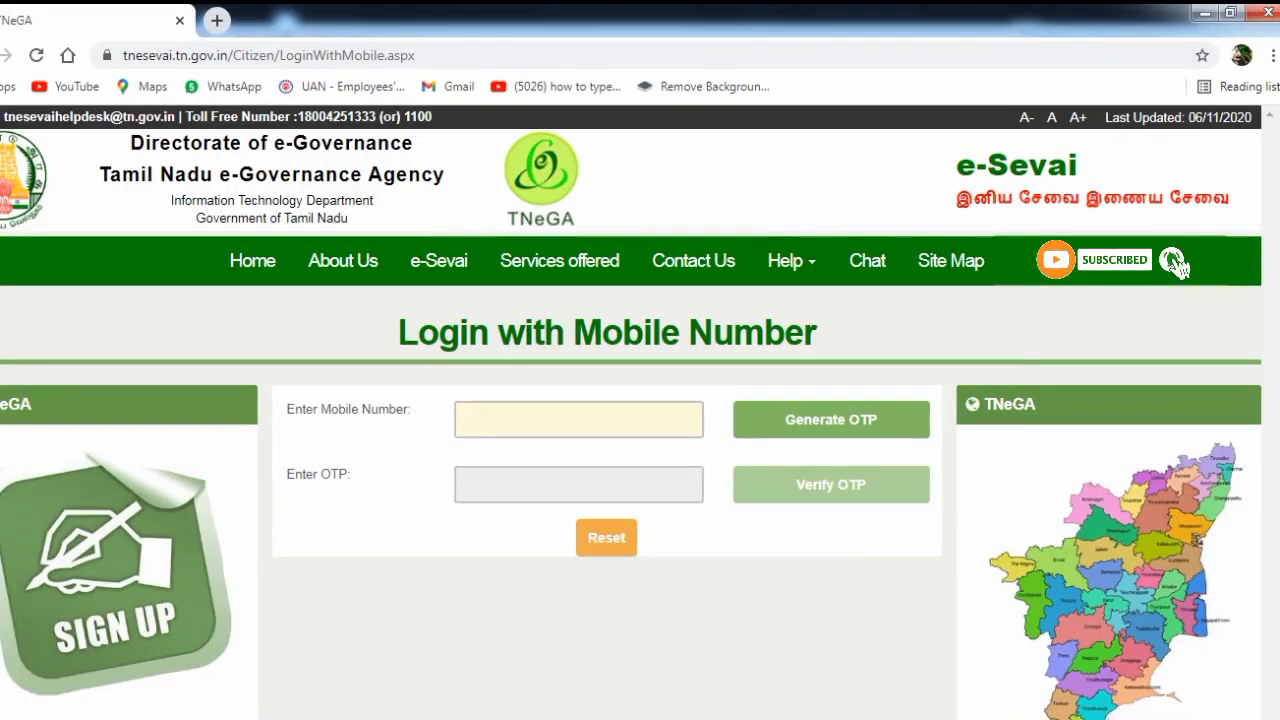
text(9876543)
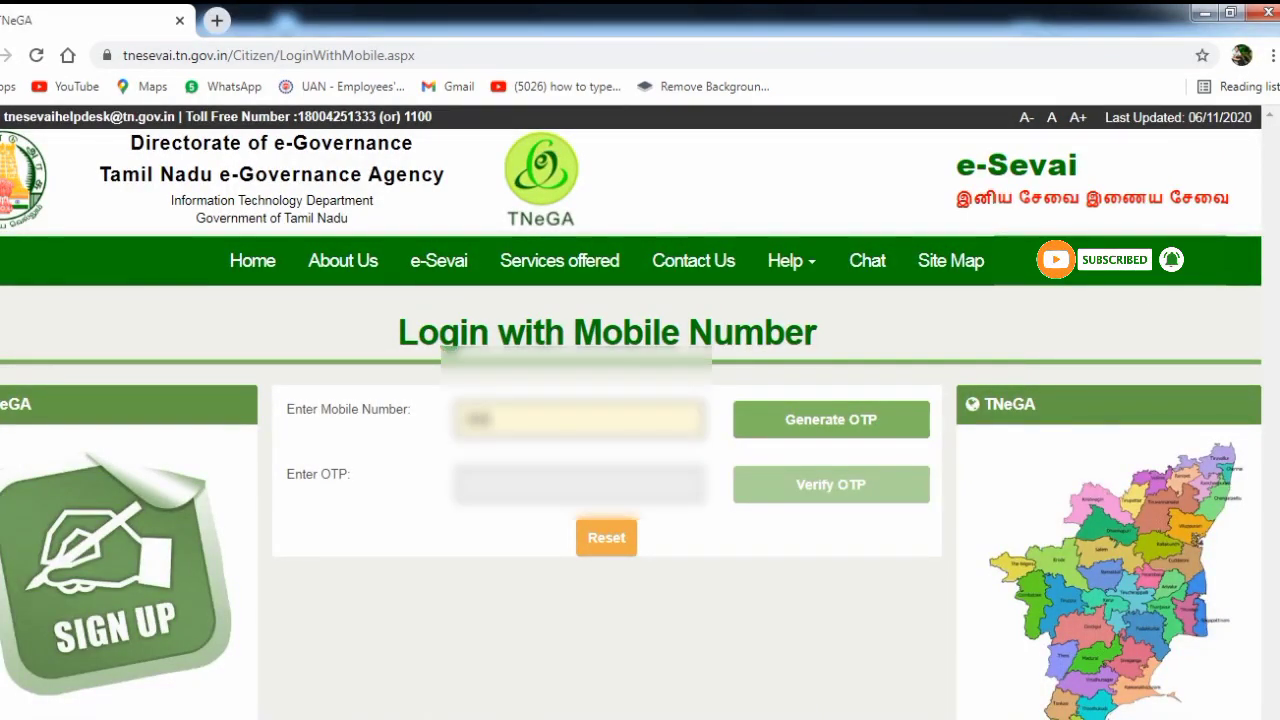
text(210)
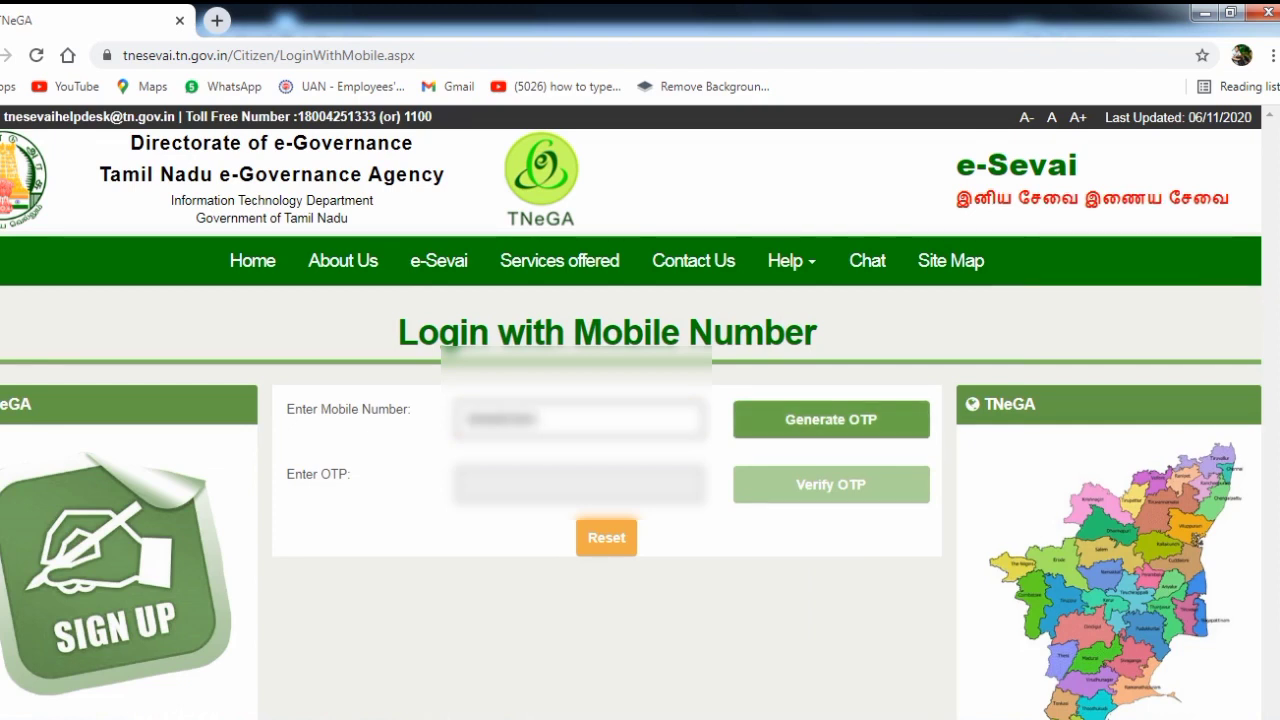
key(Return)
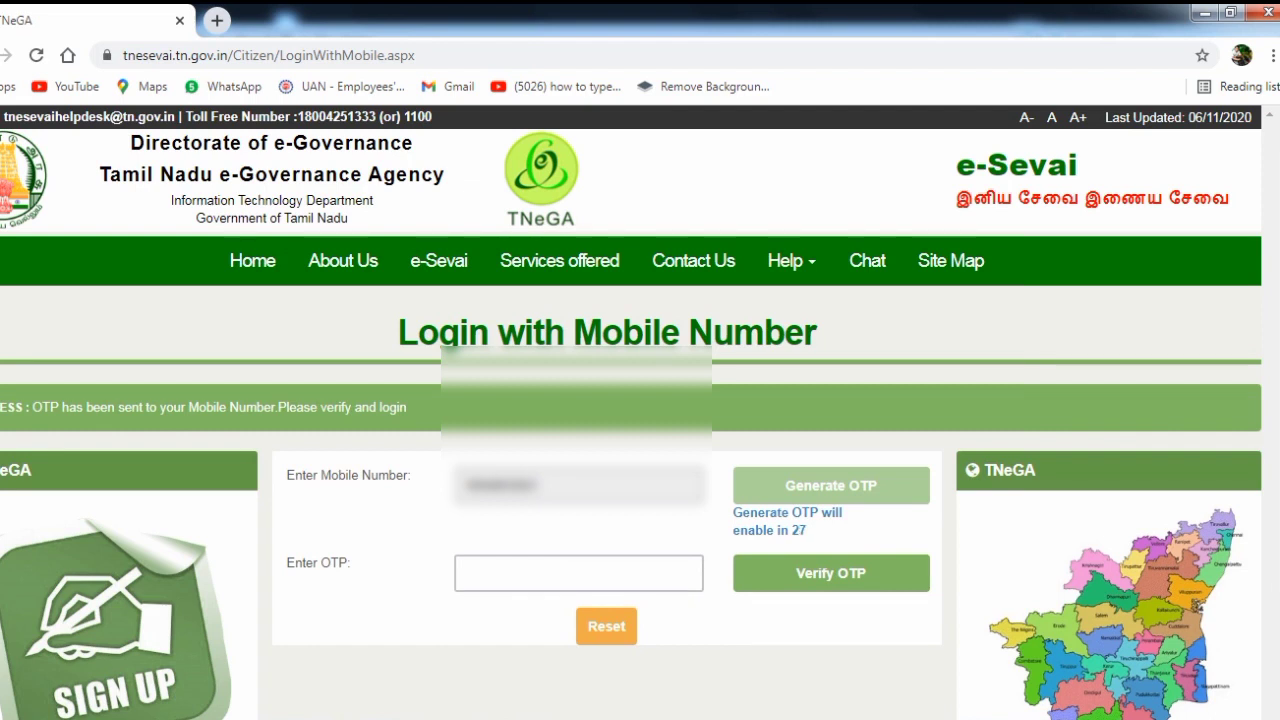
Step: Enter the received OTP and submit it to verify the login
click(578, 573)
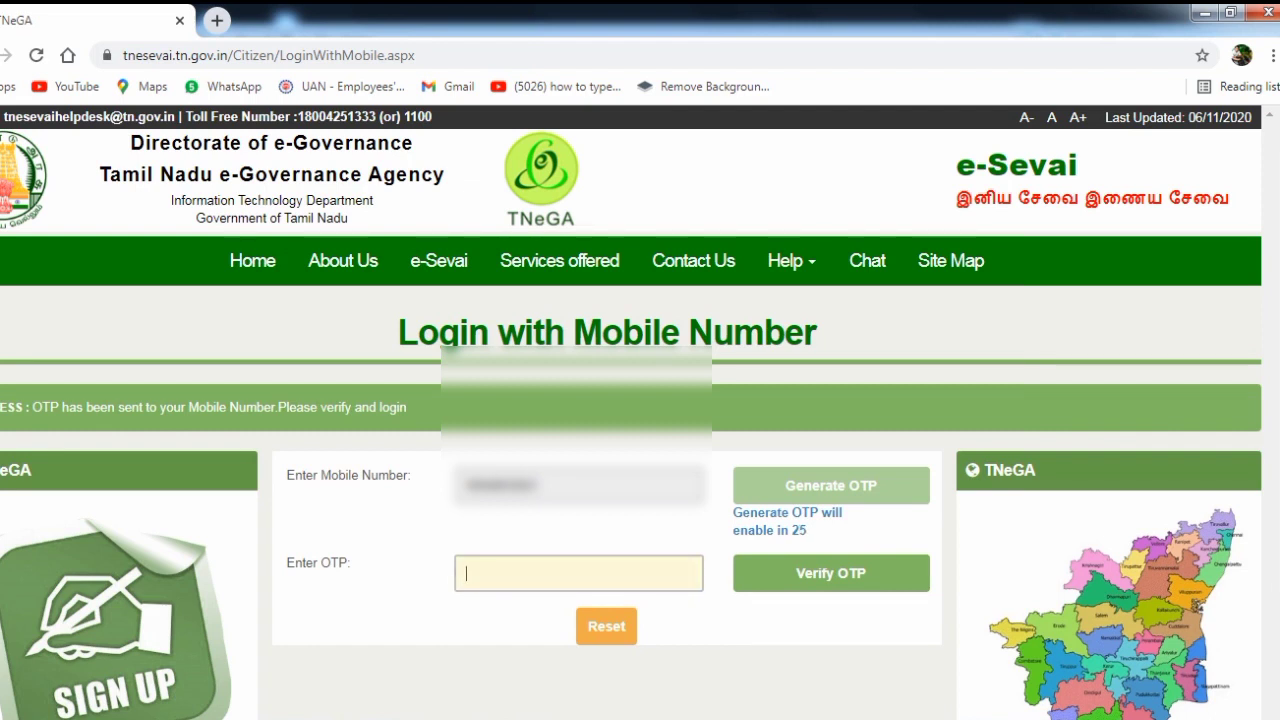
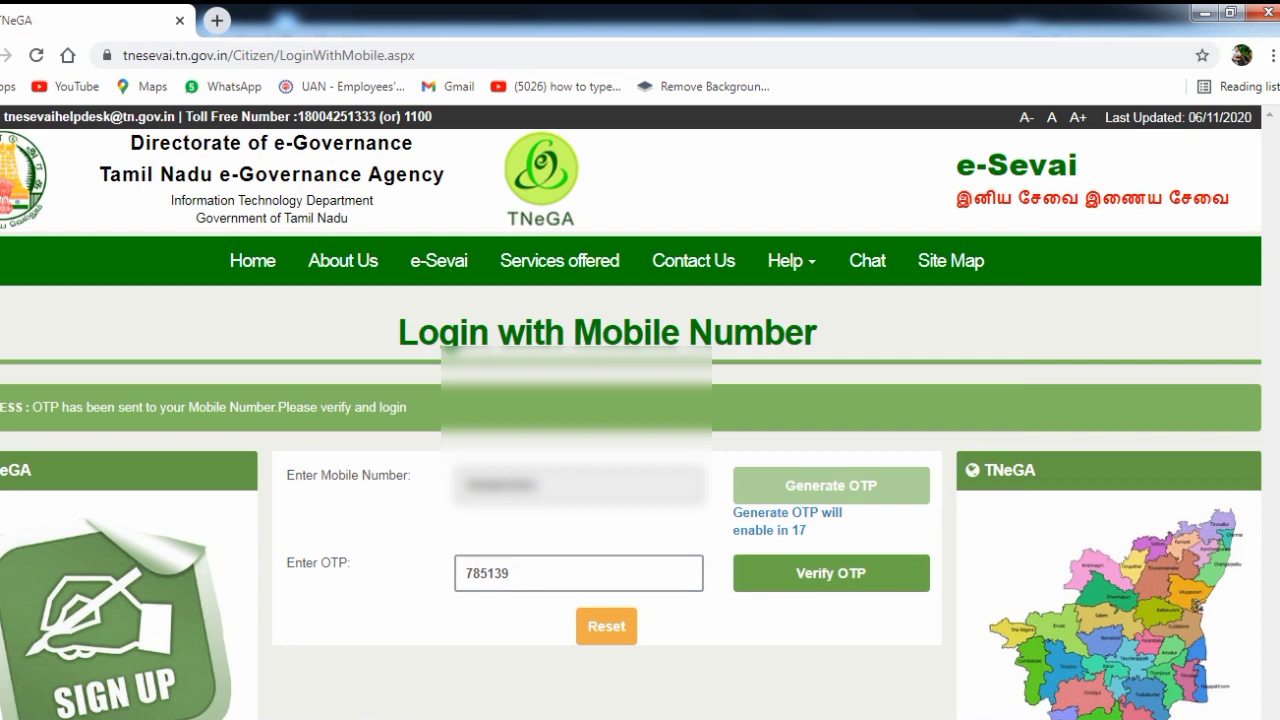
key(Return)
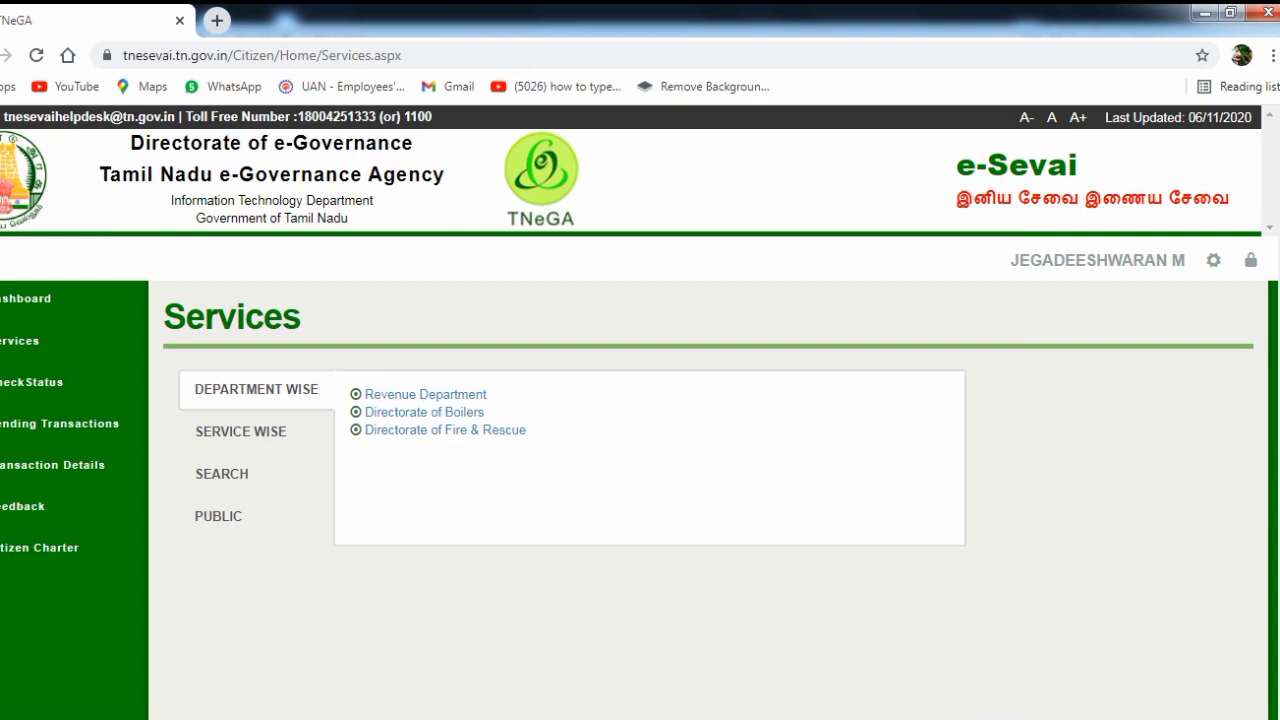
Step: Open REV-104 First Graduate Certificate under the Revenue Department services
click(425, 394)
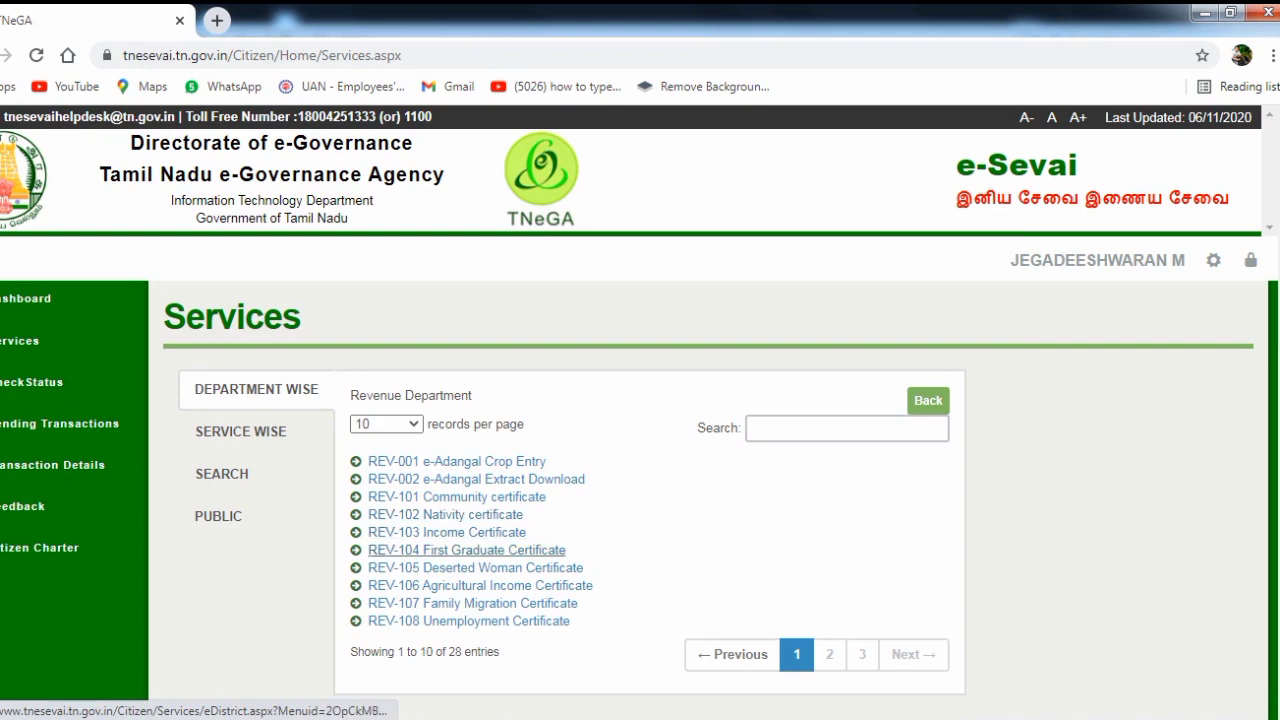
click(466, 550)
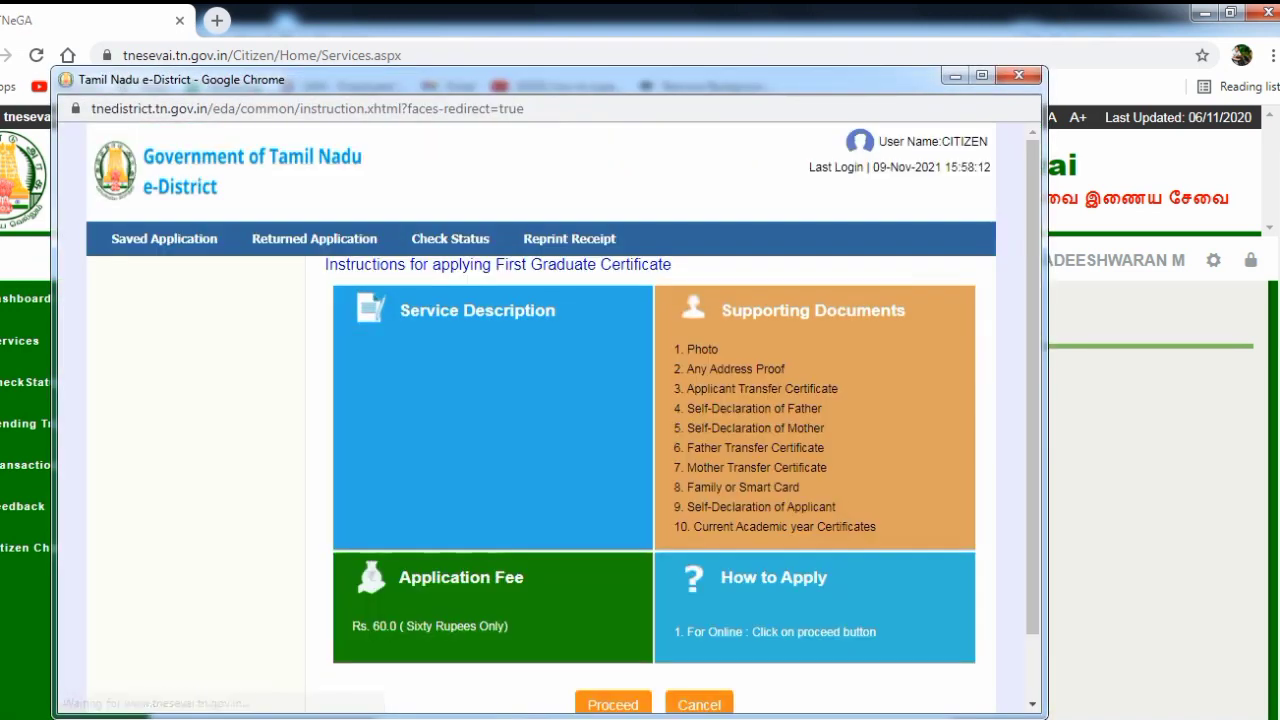
Step: Maximize the e-District popup window showing the instructions page
click(981, 75)
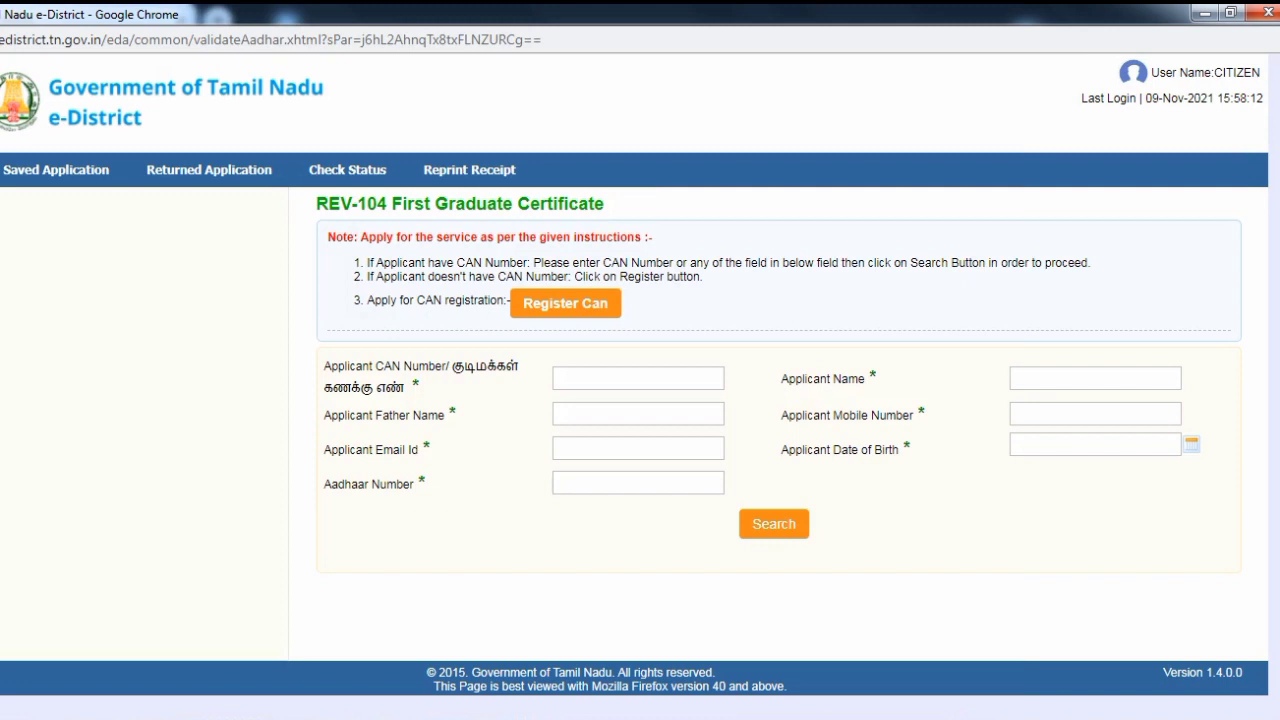
Step: Select the applicant's CAN record from the search results and verify it with the Aadhaar OTP
key(alt+Tab)
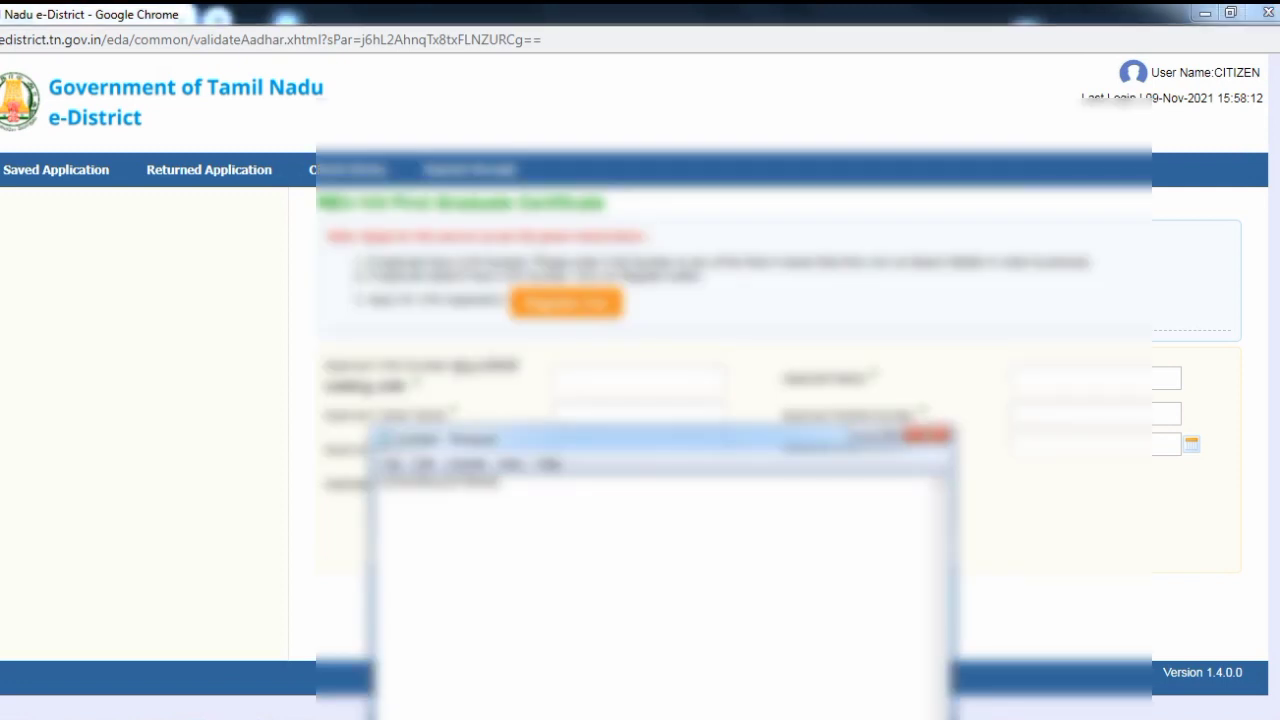
key(ctrl+a)
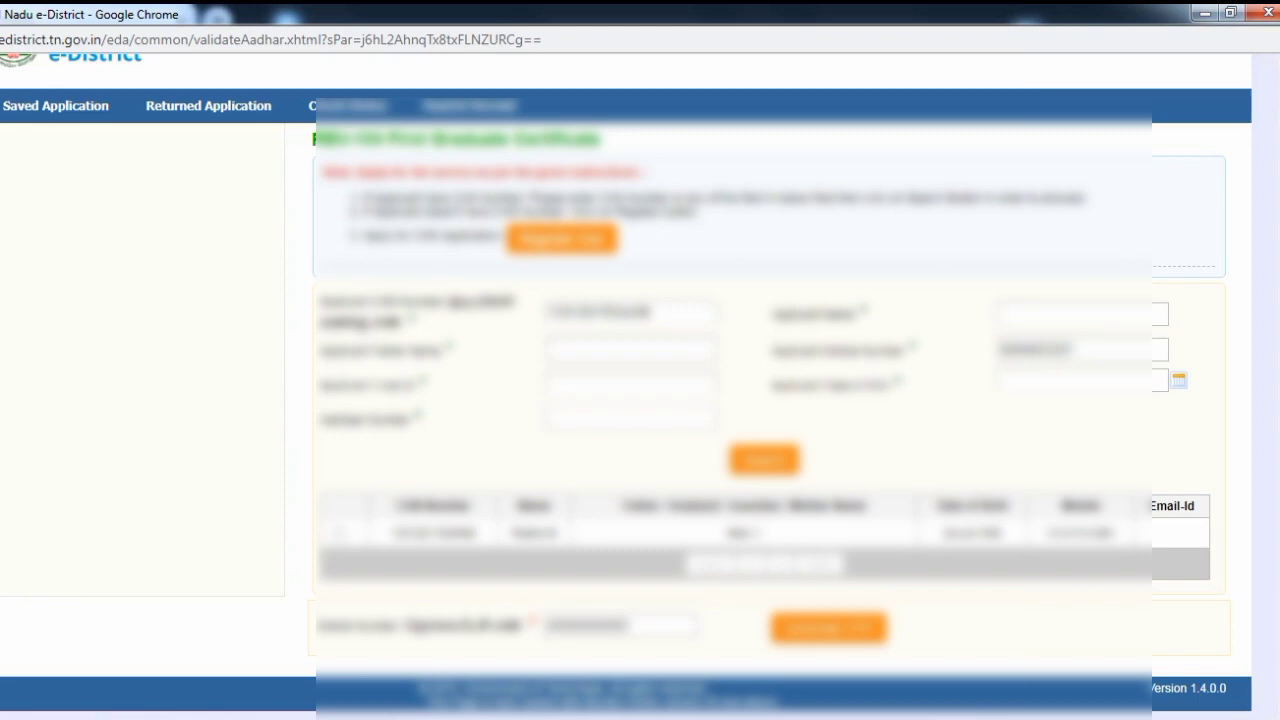
click(339, 533)
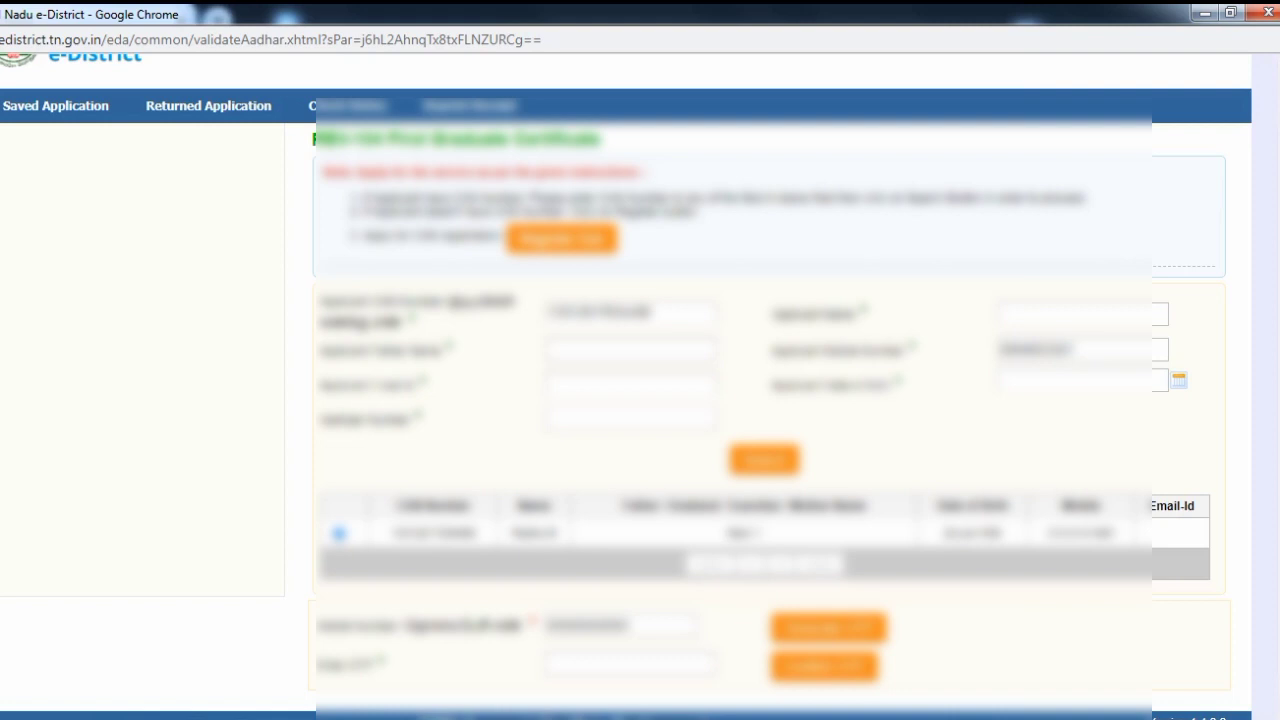
click(630, 663)
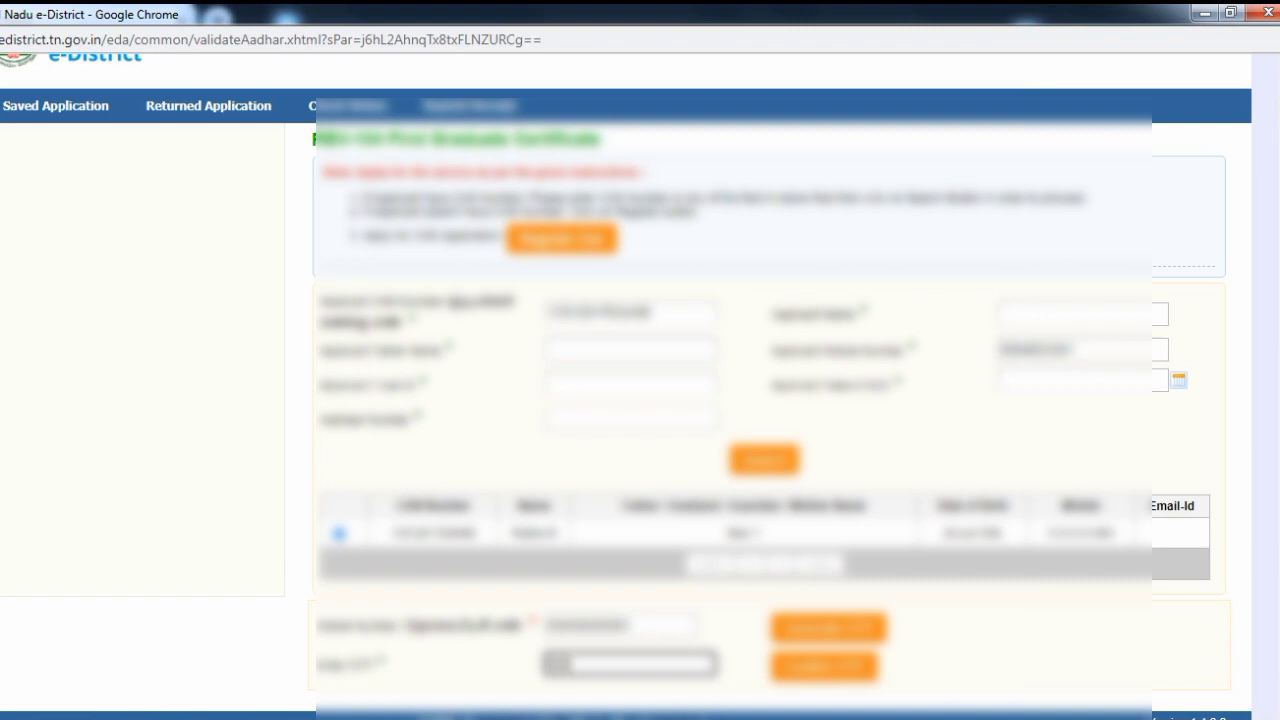
key(Return)
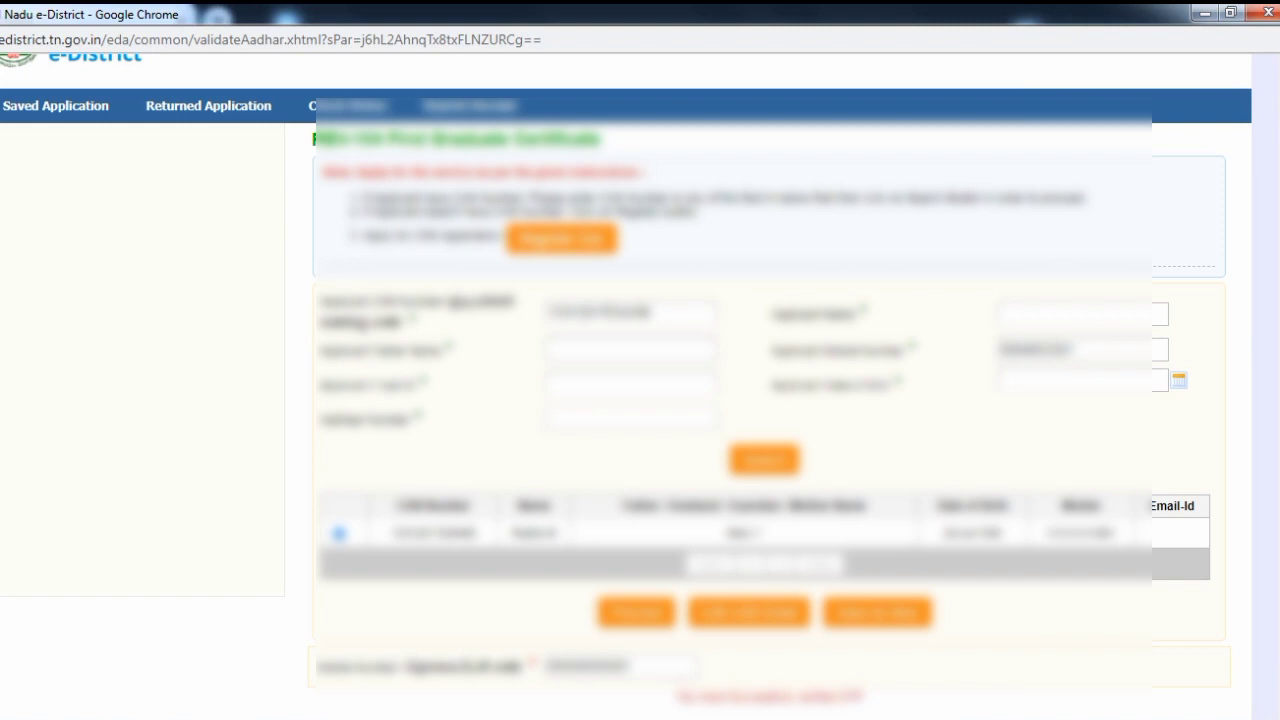
scroll(626, 386, down, 1)
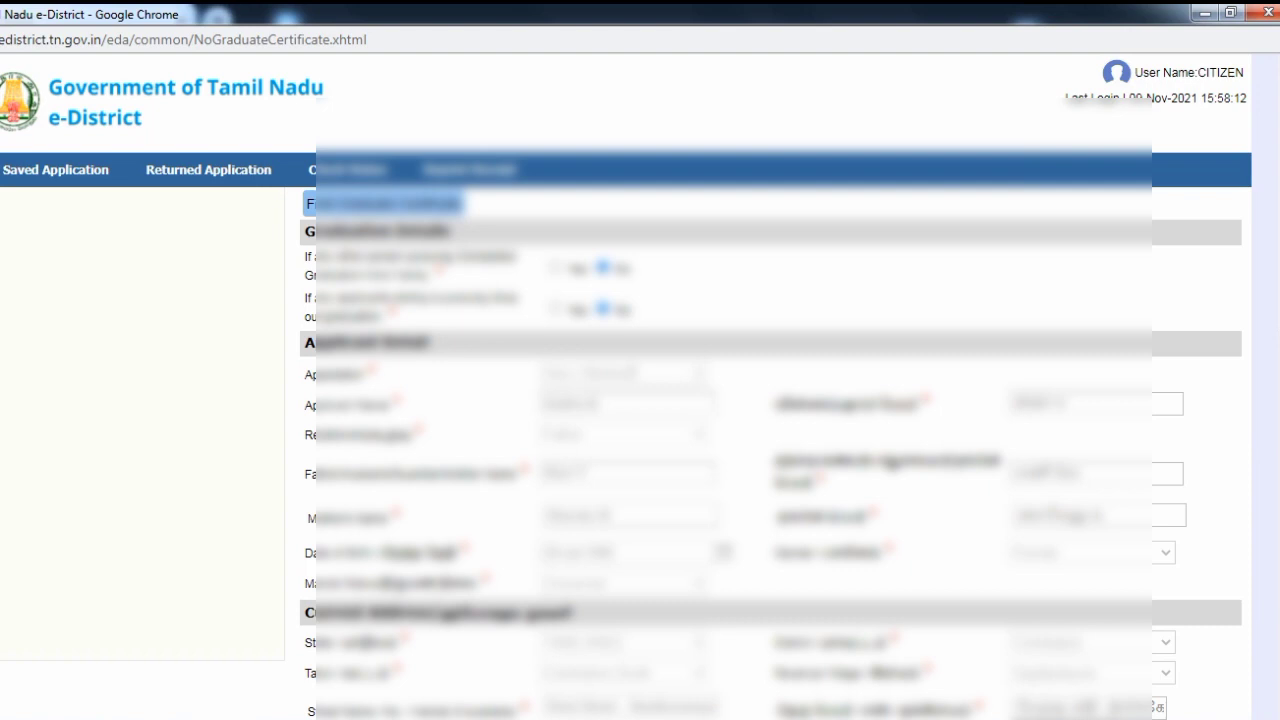
scroll(640, 386, down, 1)
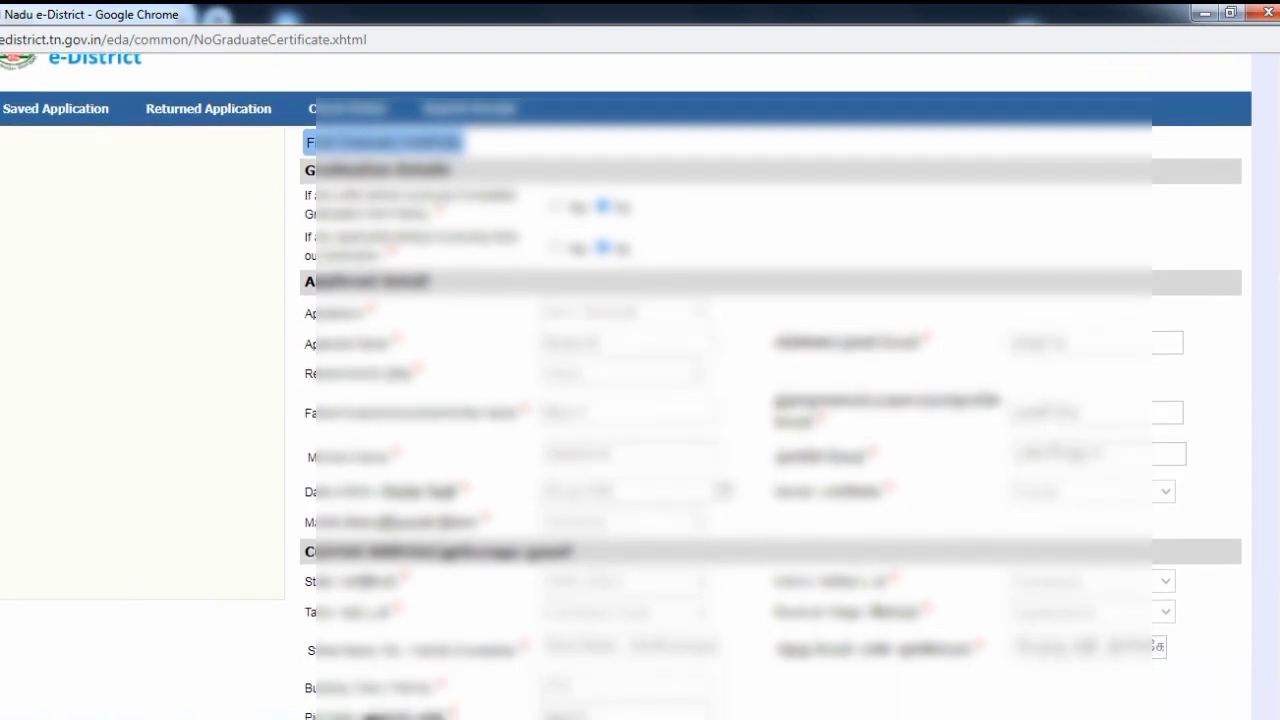
scroll(640, 386, down, 3)
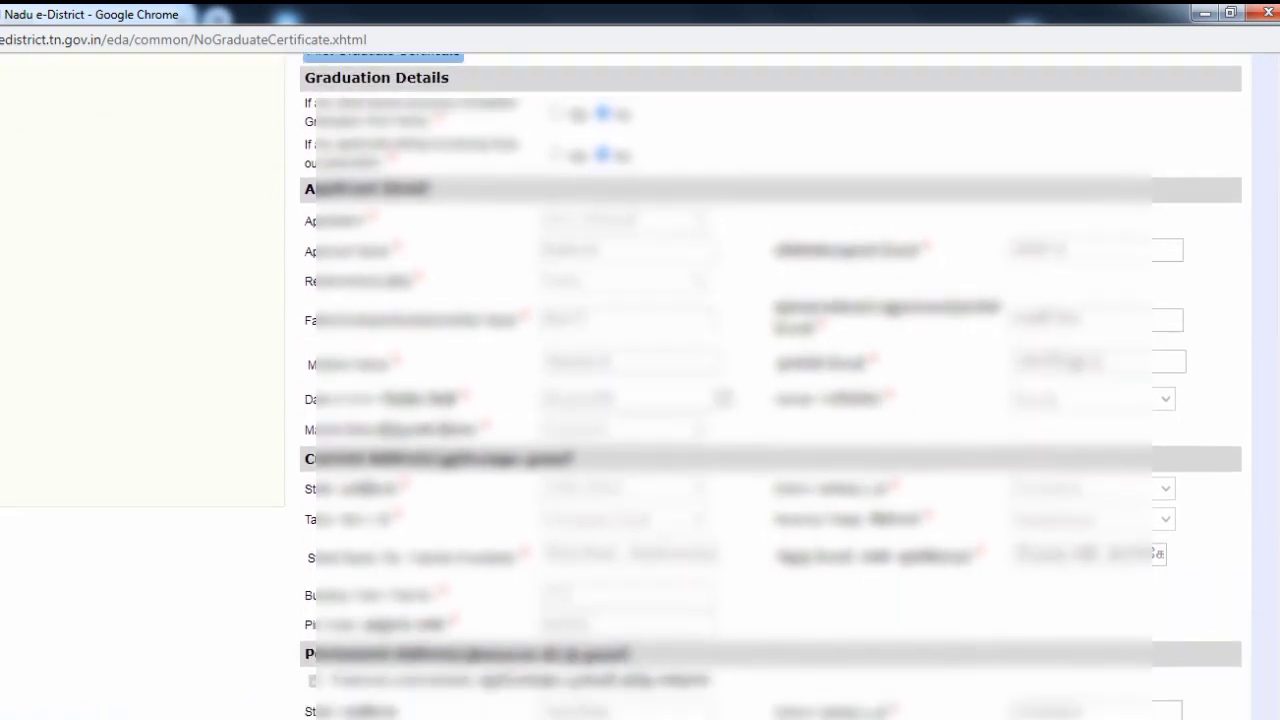
scroll(640, 386, down, 3)
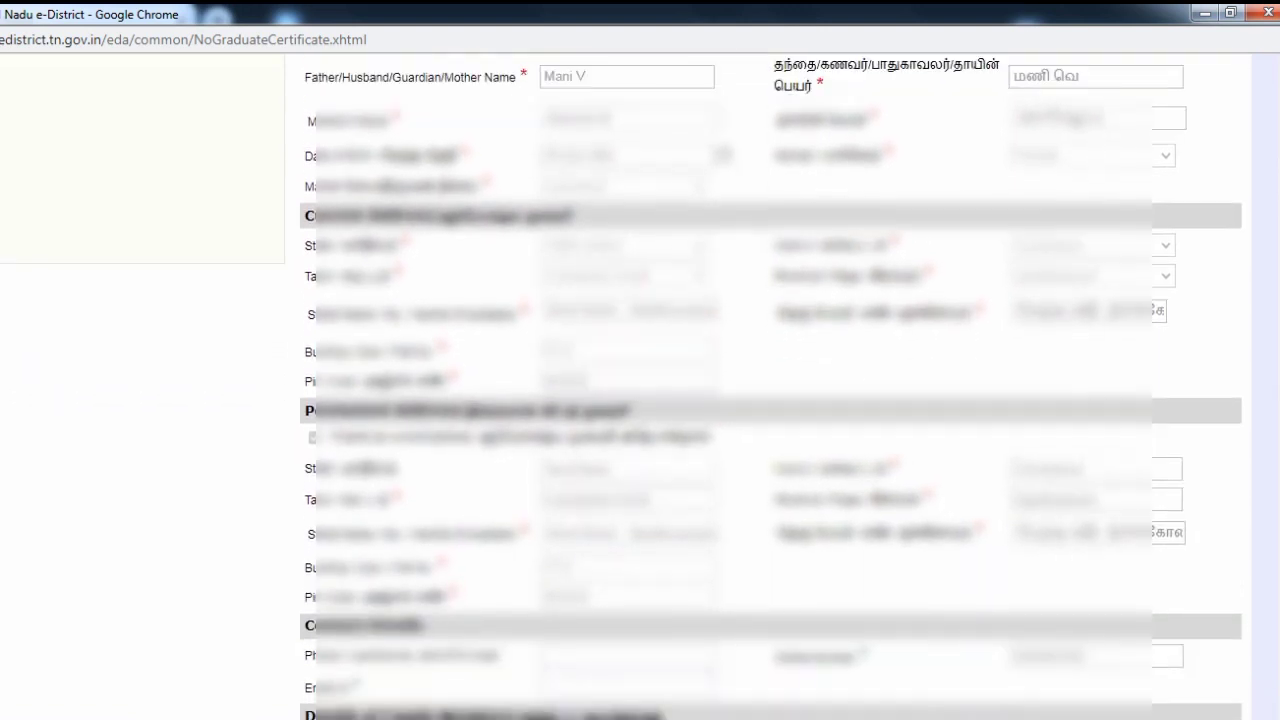
scroll(640, 386, down, 3)
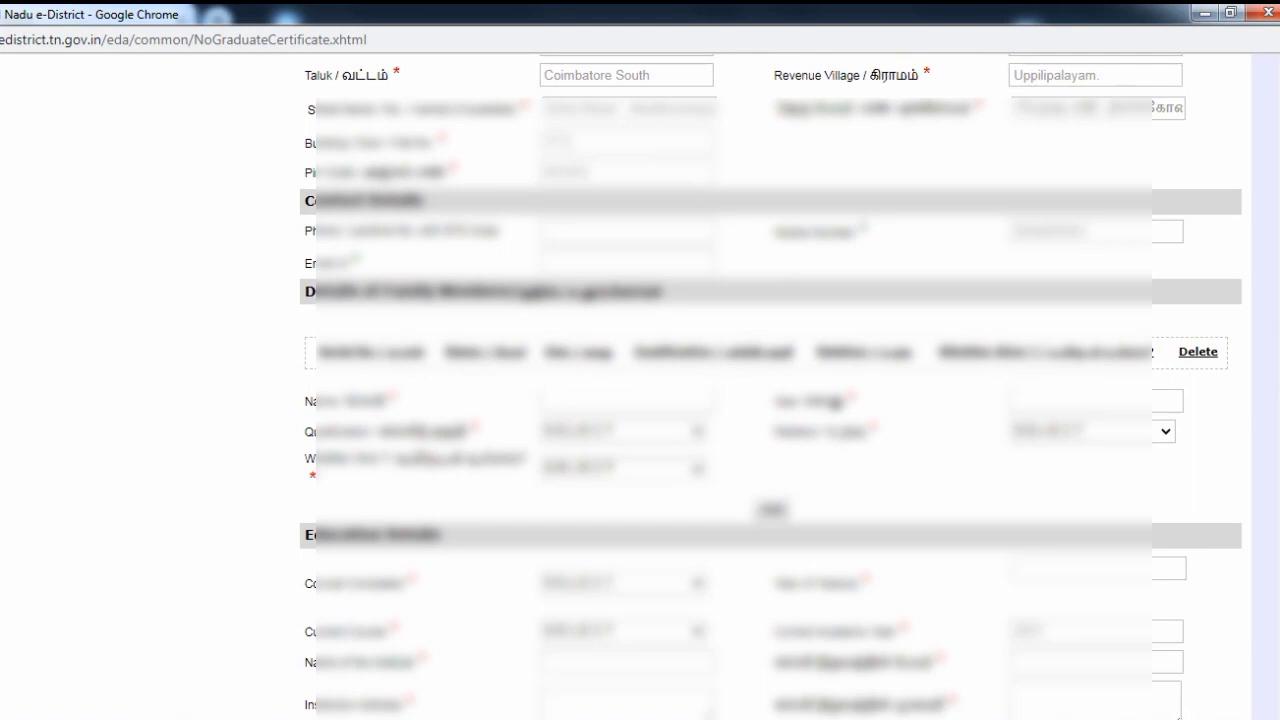
scroll(640, 386, down, 3)
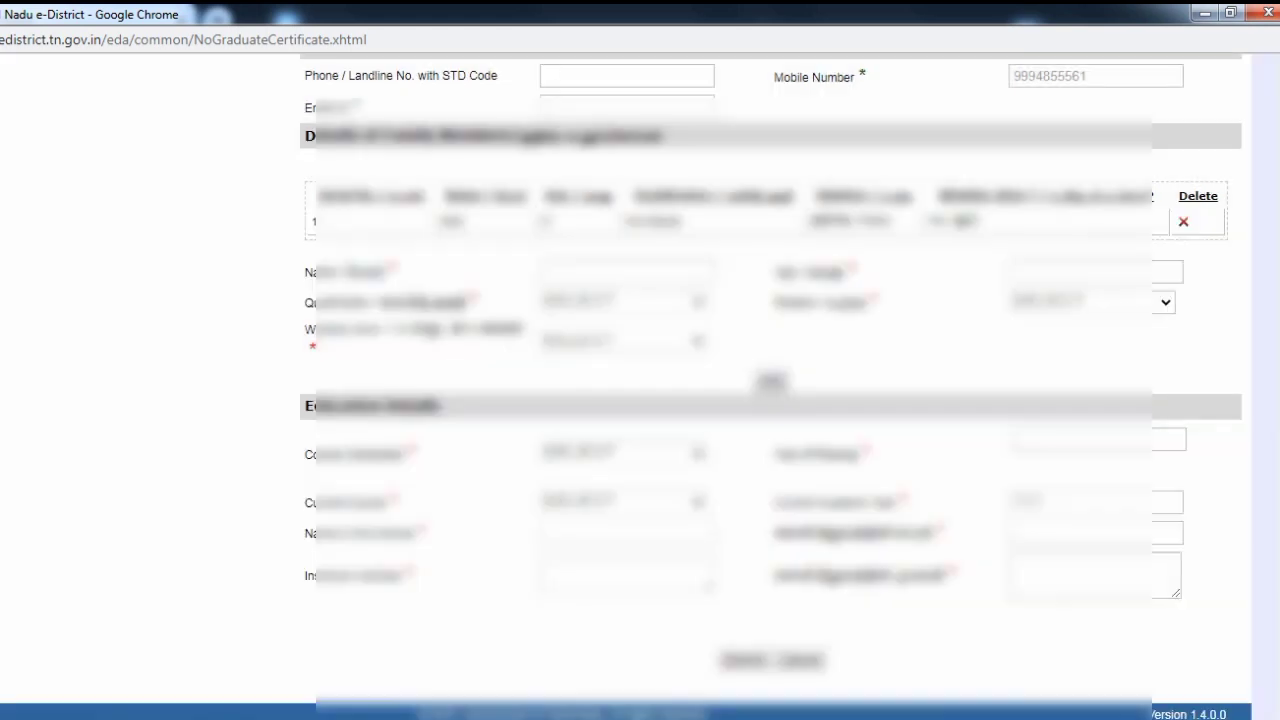
Step: Add the first family member, aged 45, with qualification, relationship and alive status
click(627, 271)
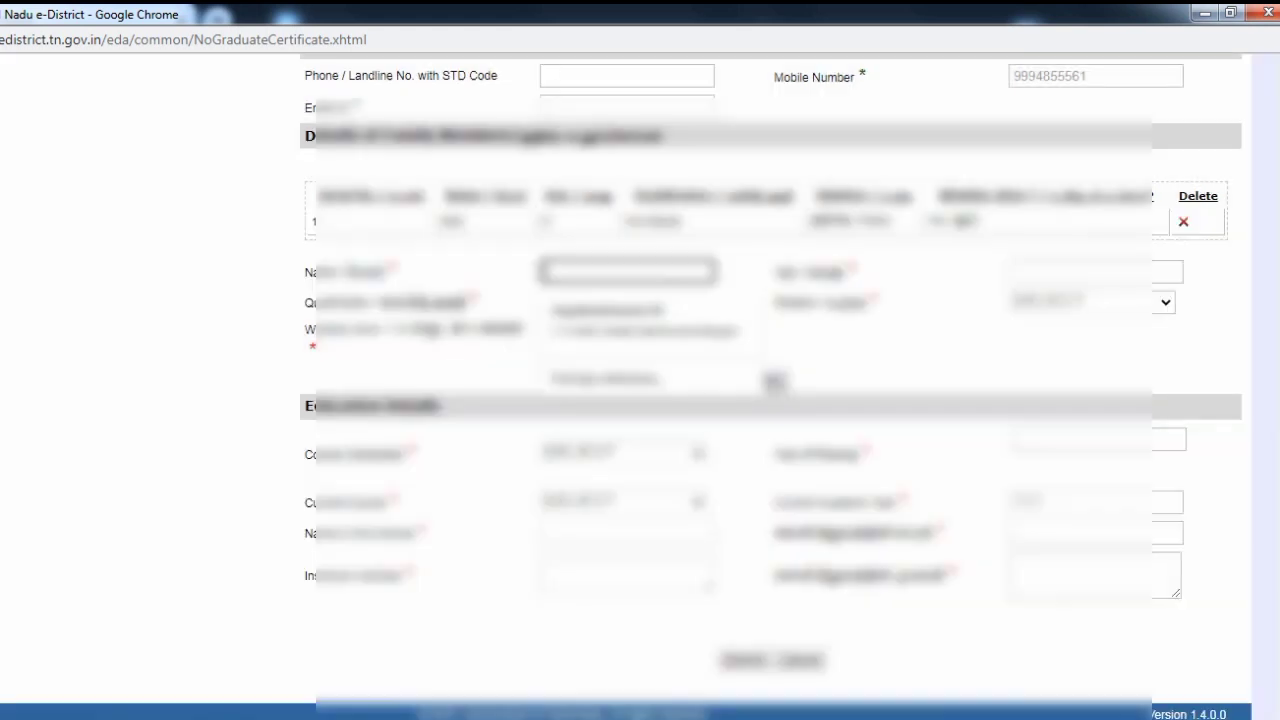
text(Kumar)
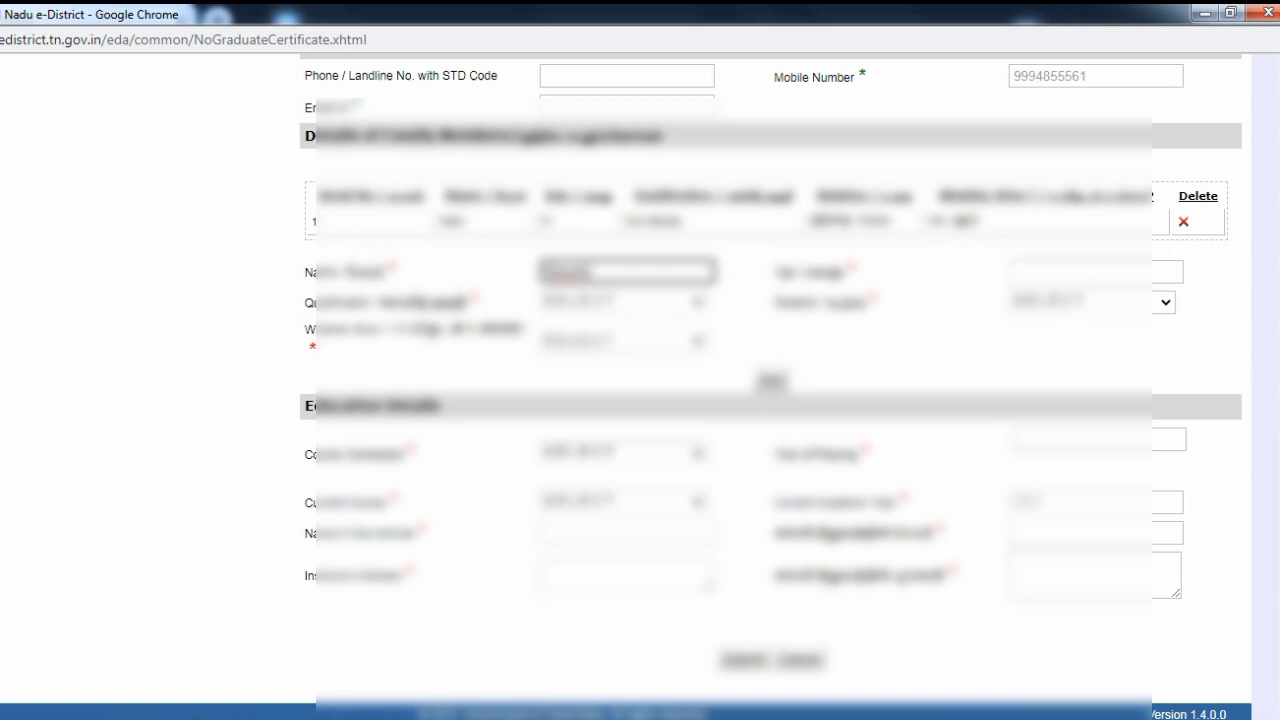
click(1095, 271)
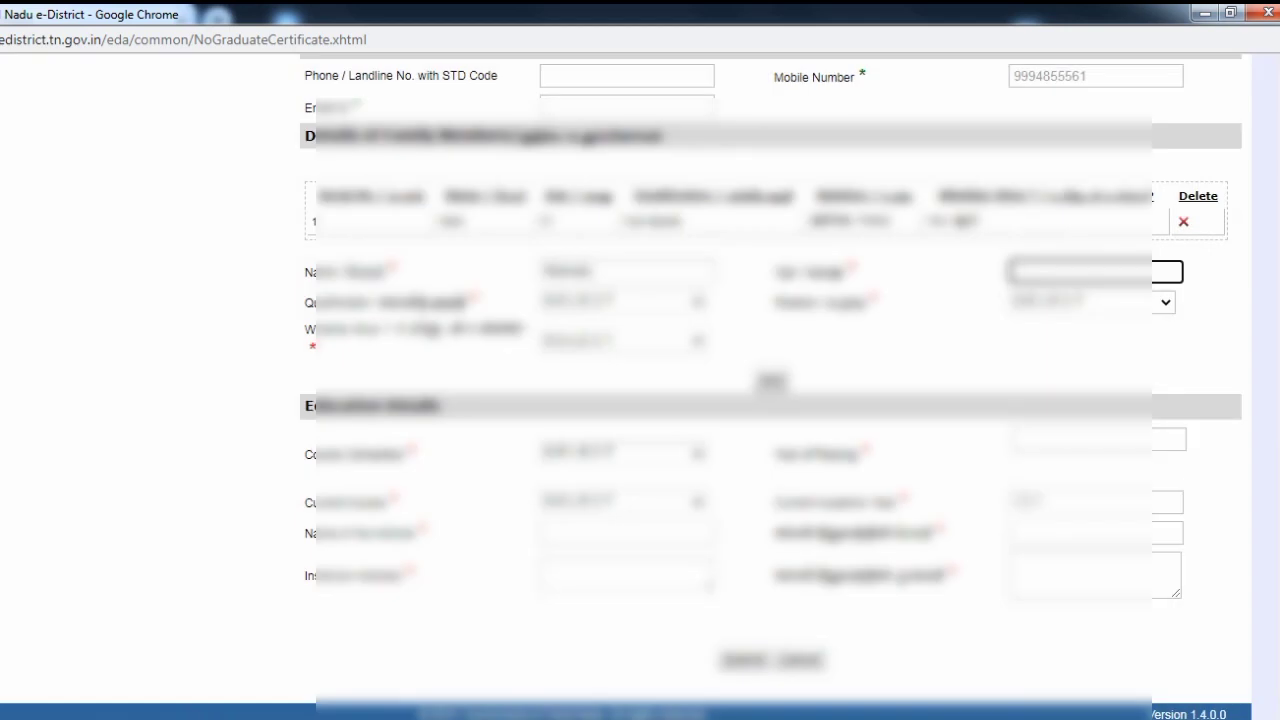
text(45)
click(620, 301)
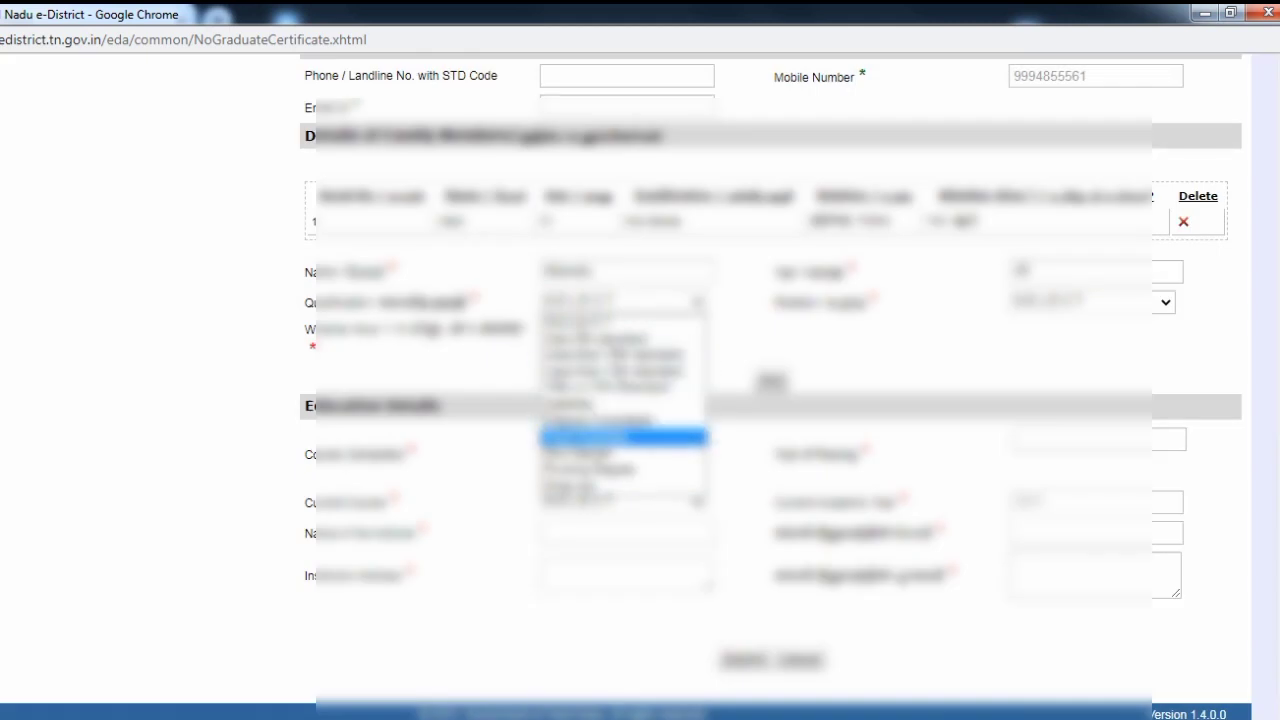
click(622, 437)
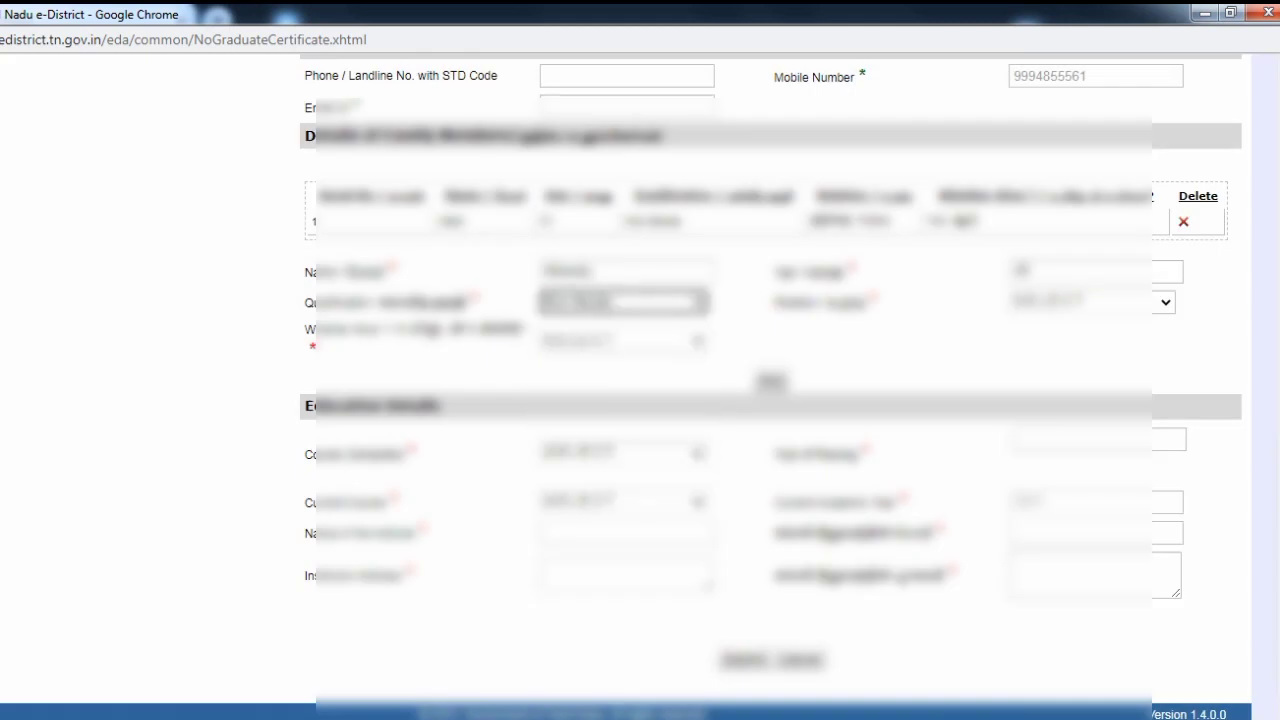
click(1090, 301)
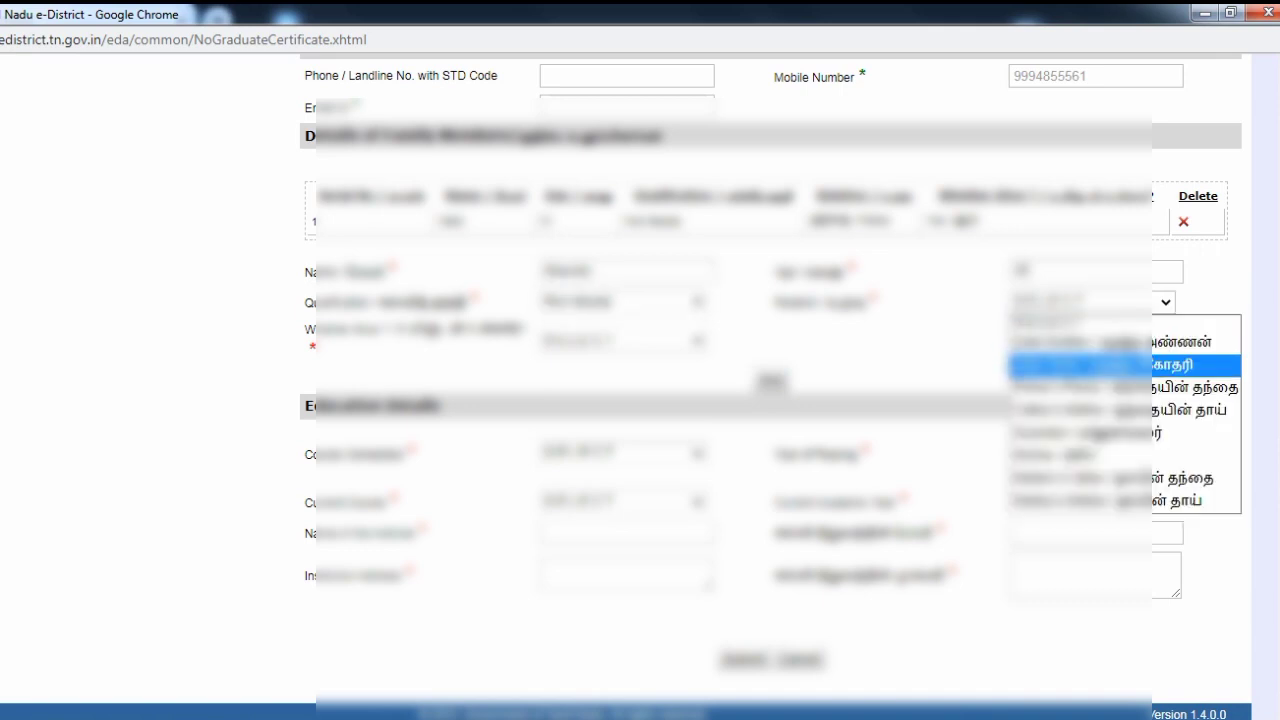
click(1125, 456)
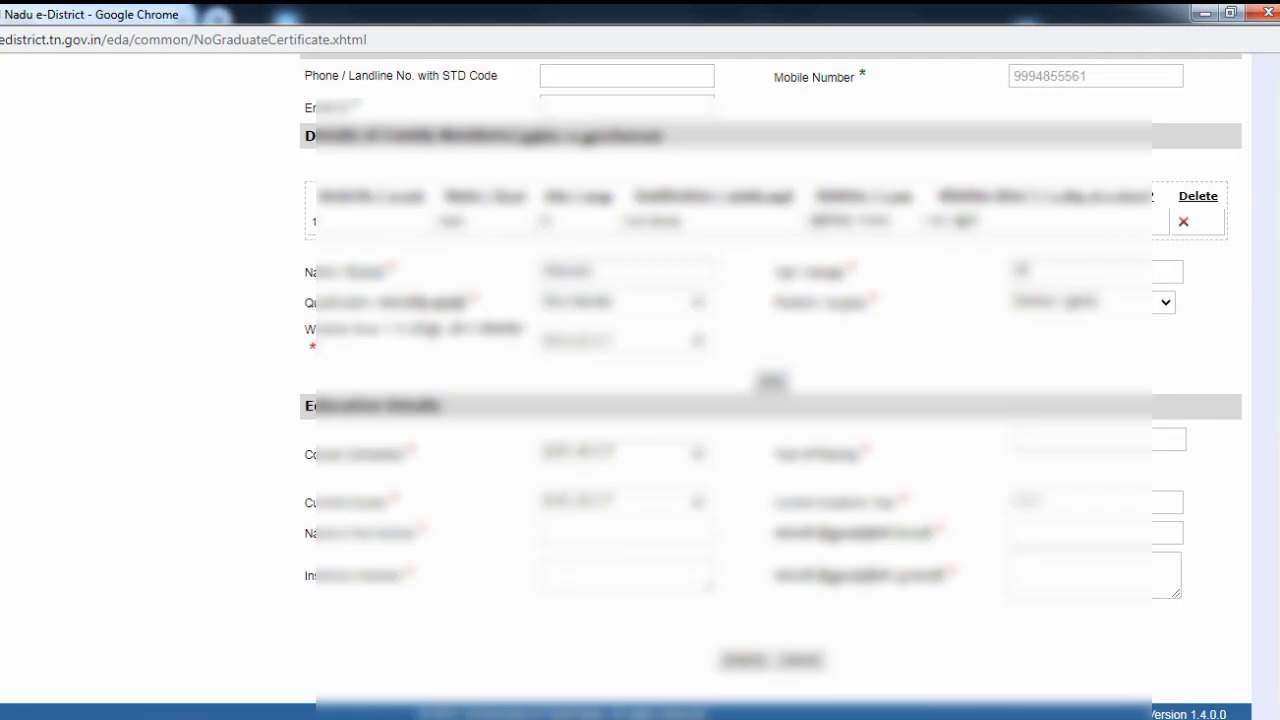
click(620, 341)
click(600, 383)
click(770, 381)
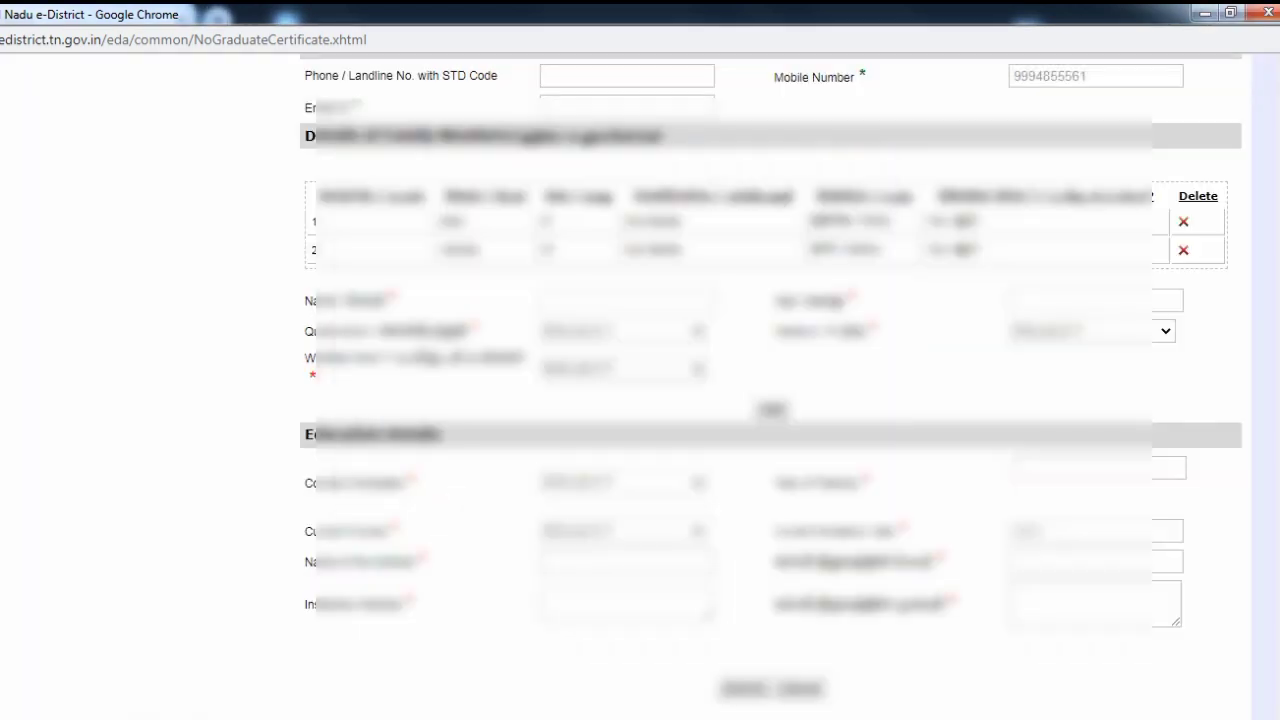
Step: Add the second and third family members with their qualification and alive status
click(627, 300)
text(Thilina)
click(622, 331)
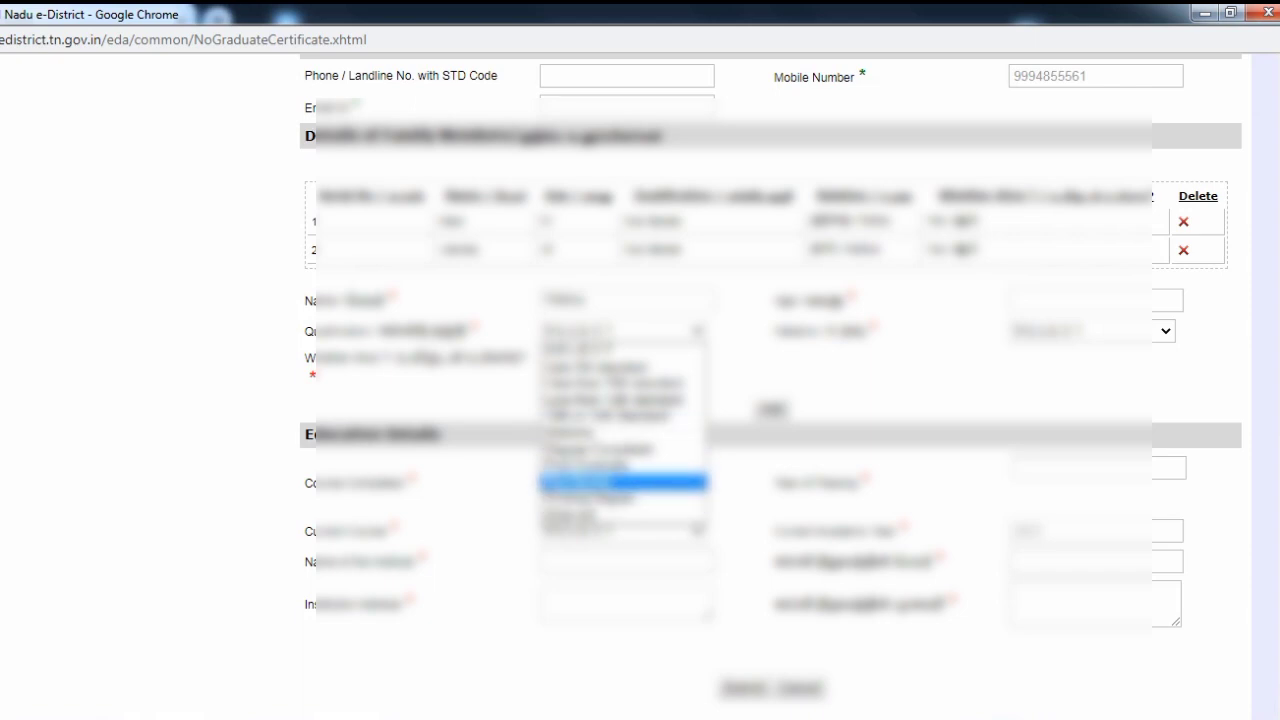
click(622, 481)
click(620, 369)
click(600, 403)
click(1095, 300)
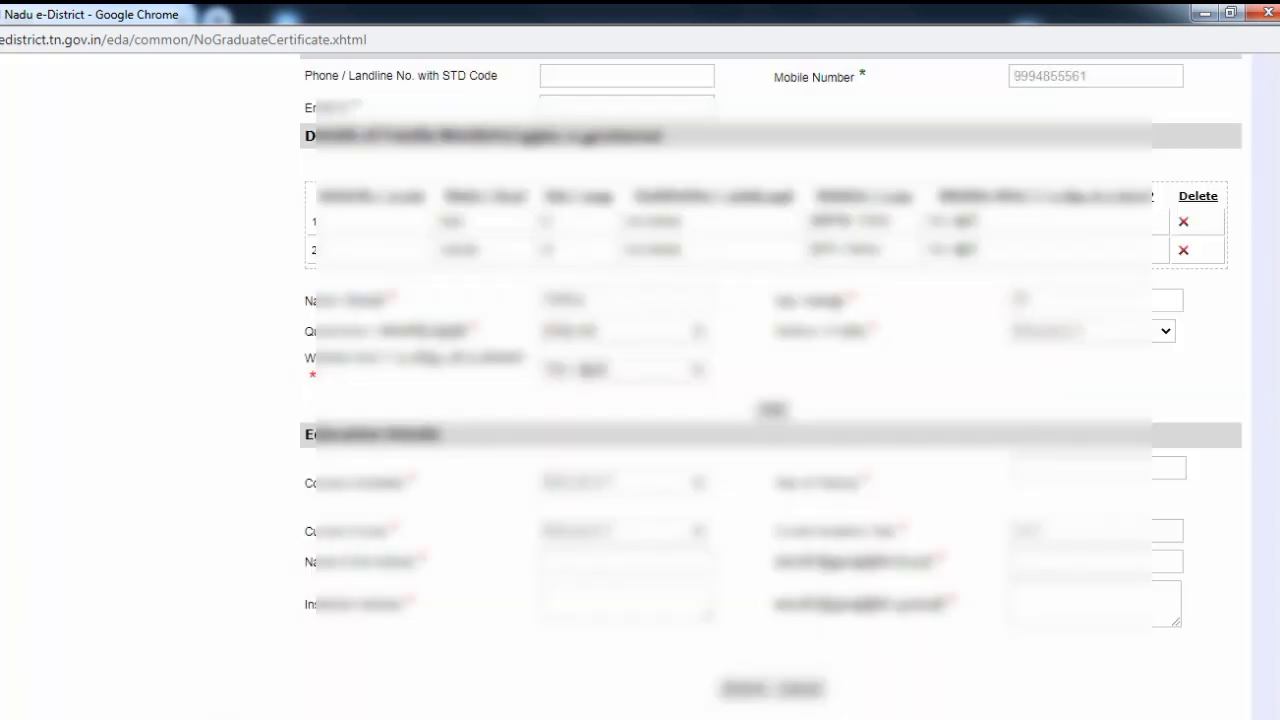
click(771, 409)
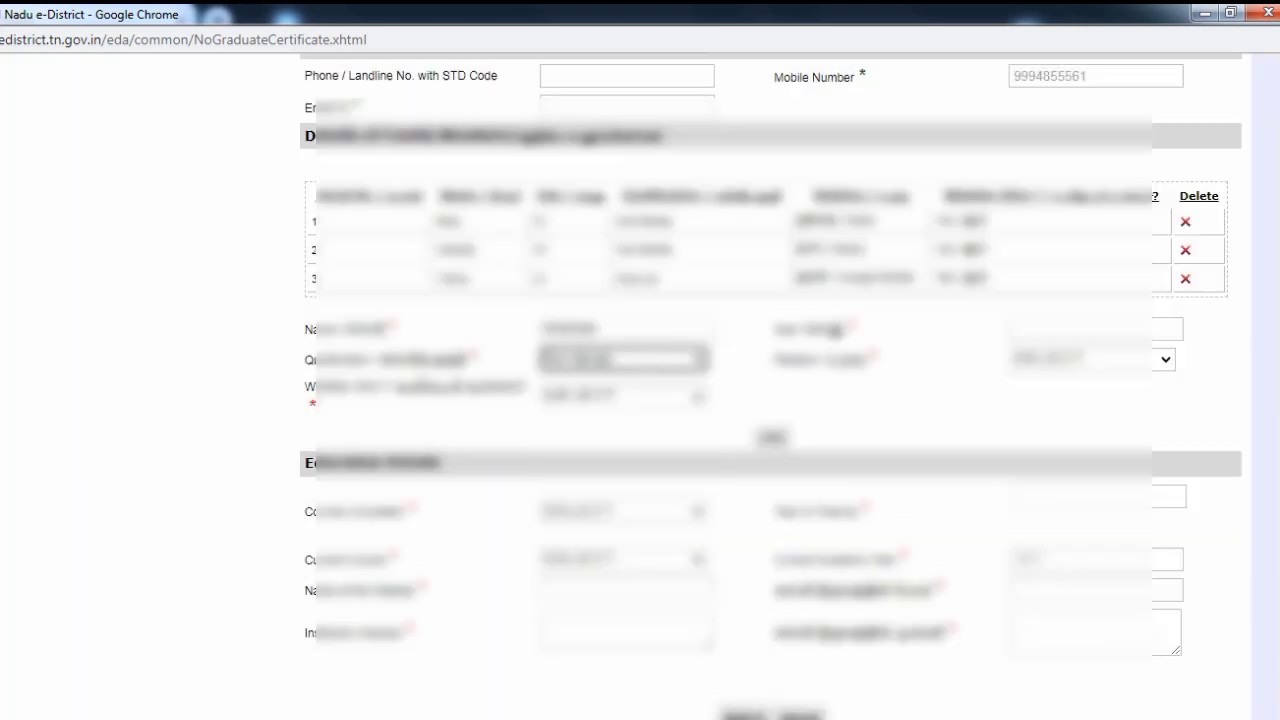
Step: Add the fourth family member with age and relationship
click(1096, 329)
click(1093, 359)
click(1100, 440)
click(771, 437)
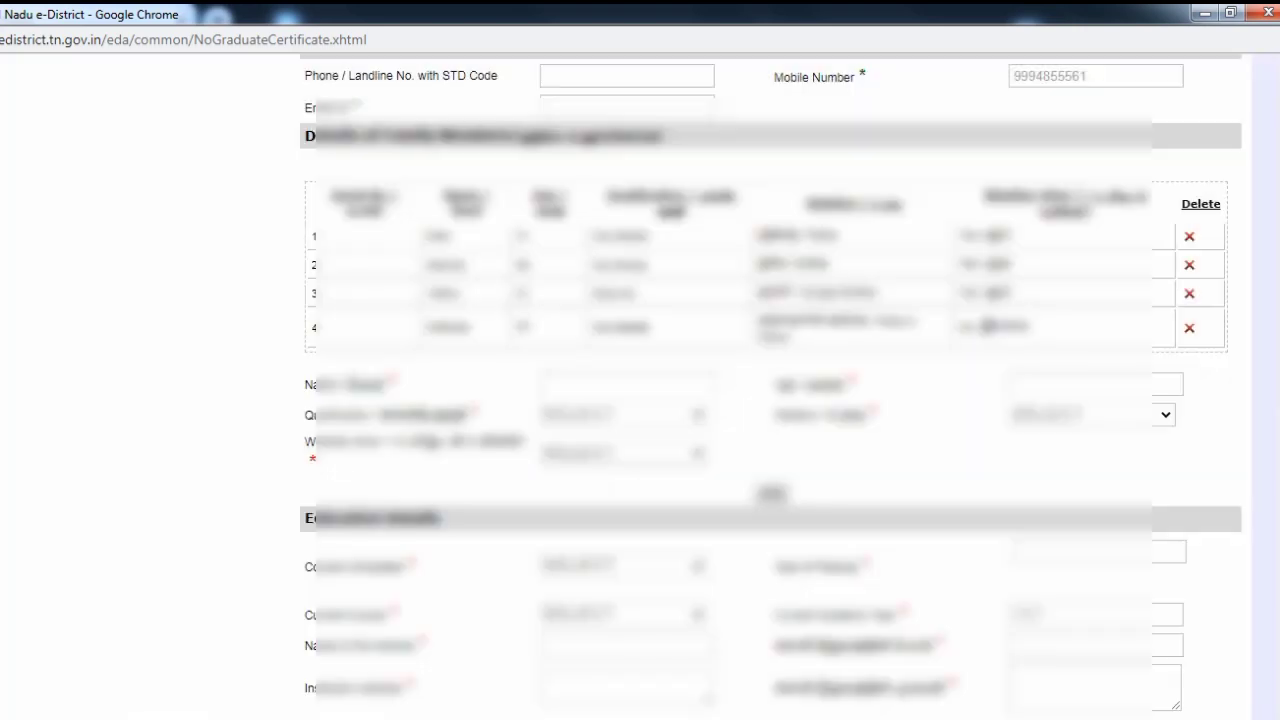
Step: Add the fifth family member, aged 18, with qualification and relationship
click(627, 384)
text(Ramesh)
click(1096, 384)
text(18)
click(620, 414)
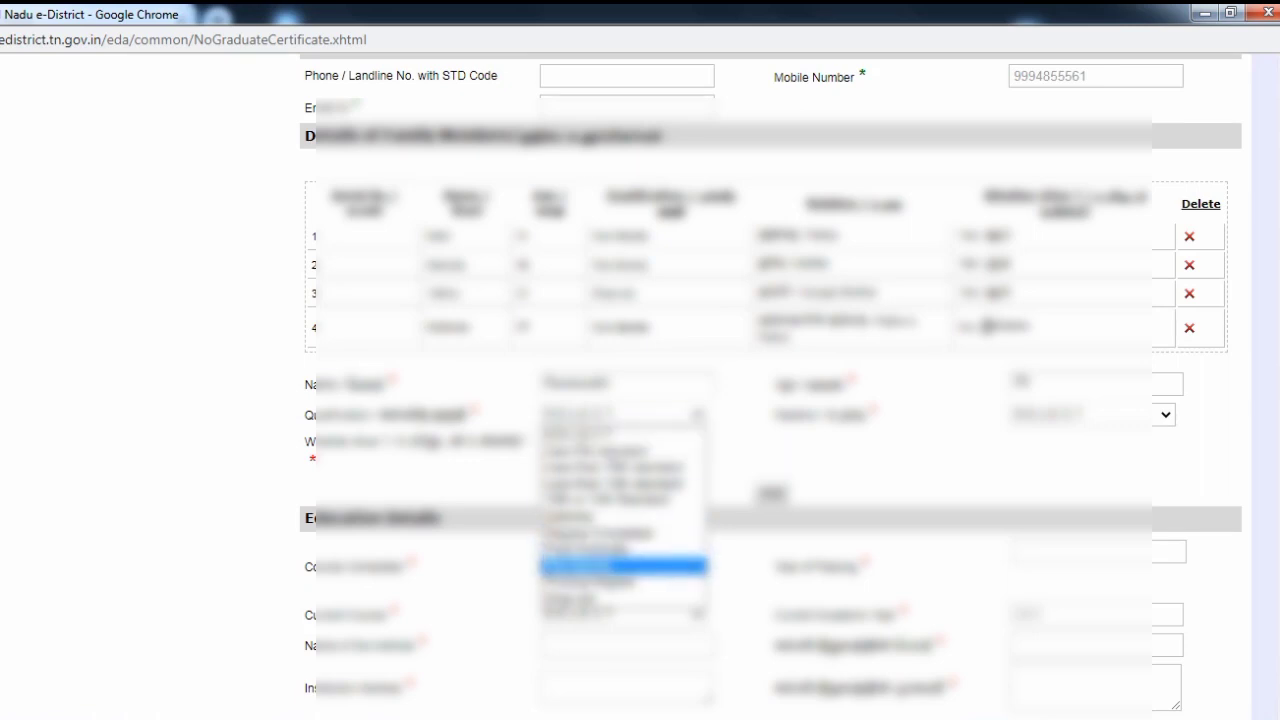
click(622, 566)
click(1093, 414)
click(1100, 523)
click(771, 493)
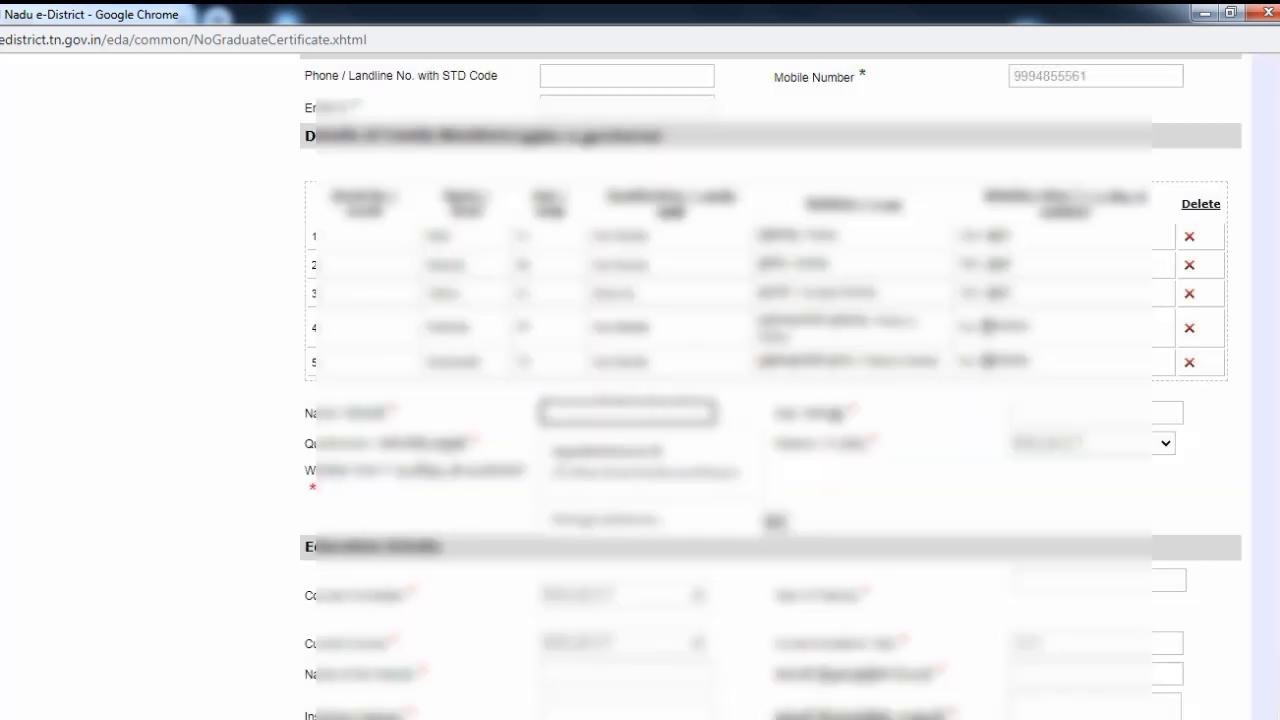
Step: Add the sixth family member with qualification, relationship and alive status
click(607, 452)
click(1096, 414)
click(620, 443)
click(1093, 443)
click(771, 521)
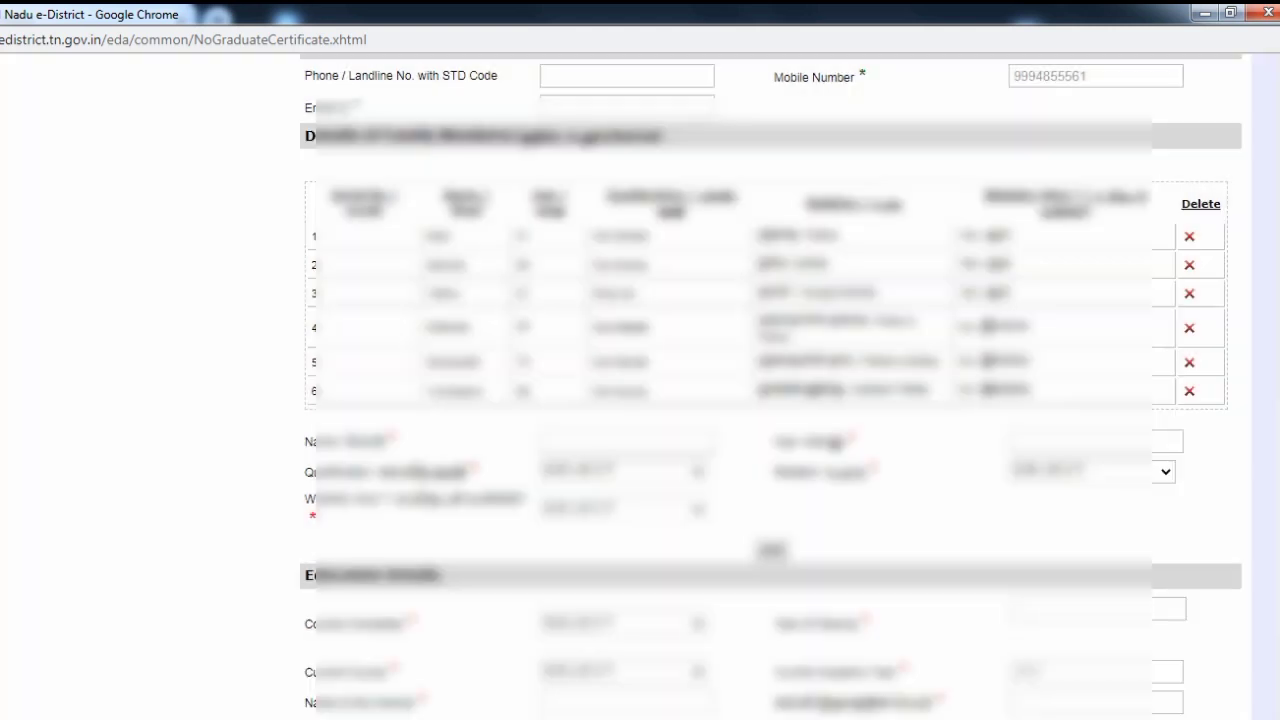
Step: Add the seventh family member with corrected age, qualification and relationship
click(627, 441)
text(Selvam)
key(Tab)
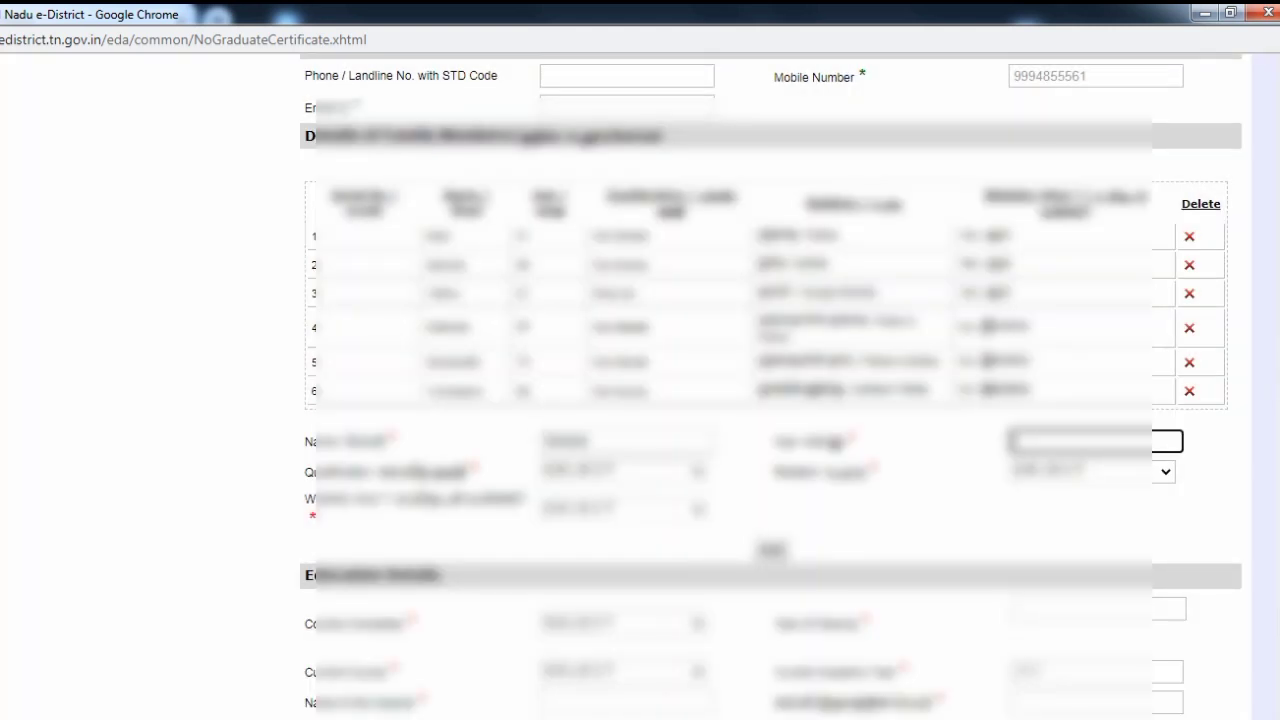
text(25)
key(BackSpace)
click(627, 471)
click(600, 510)
click(1095, 471)
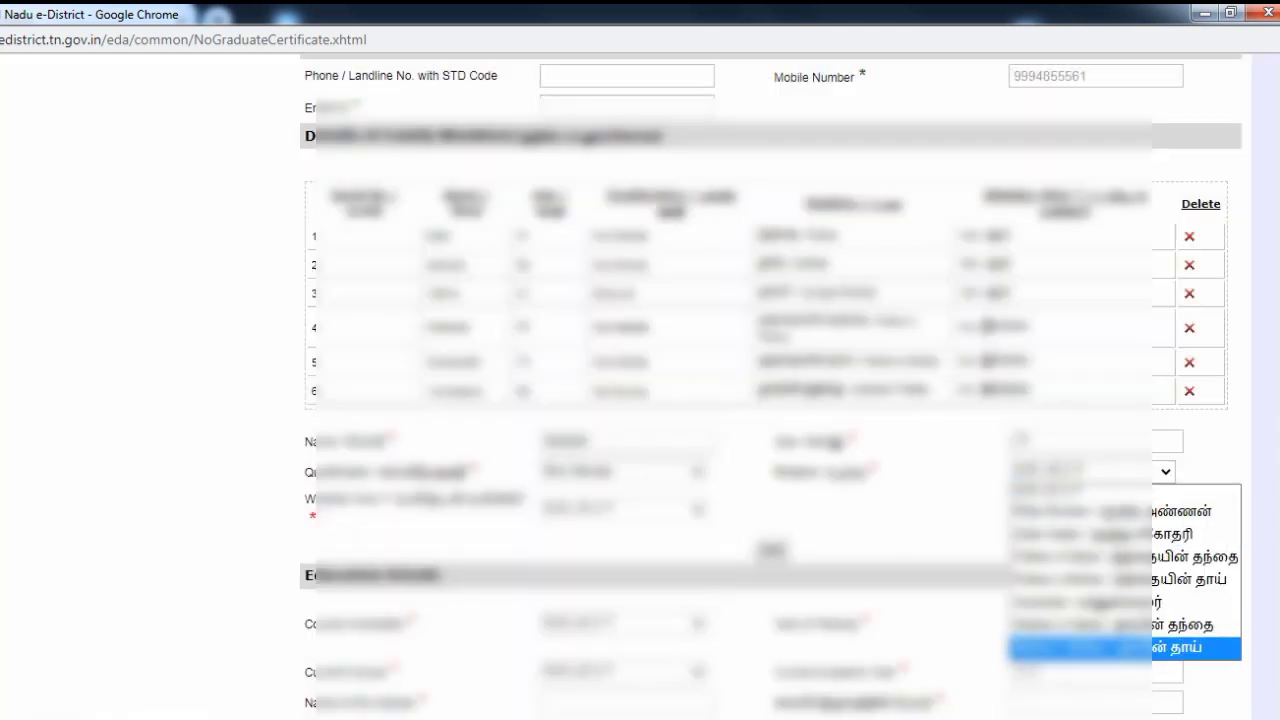
key(Return)
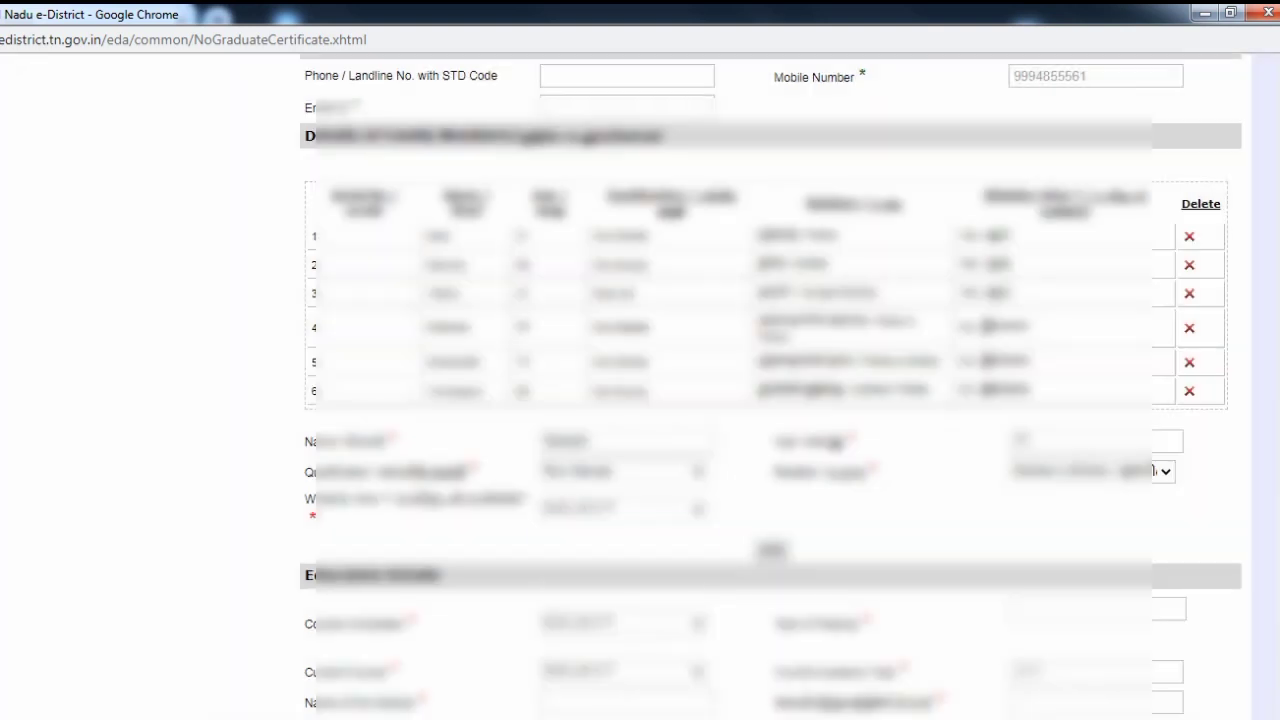
key(Return)
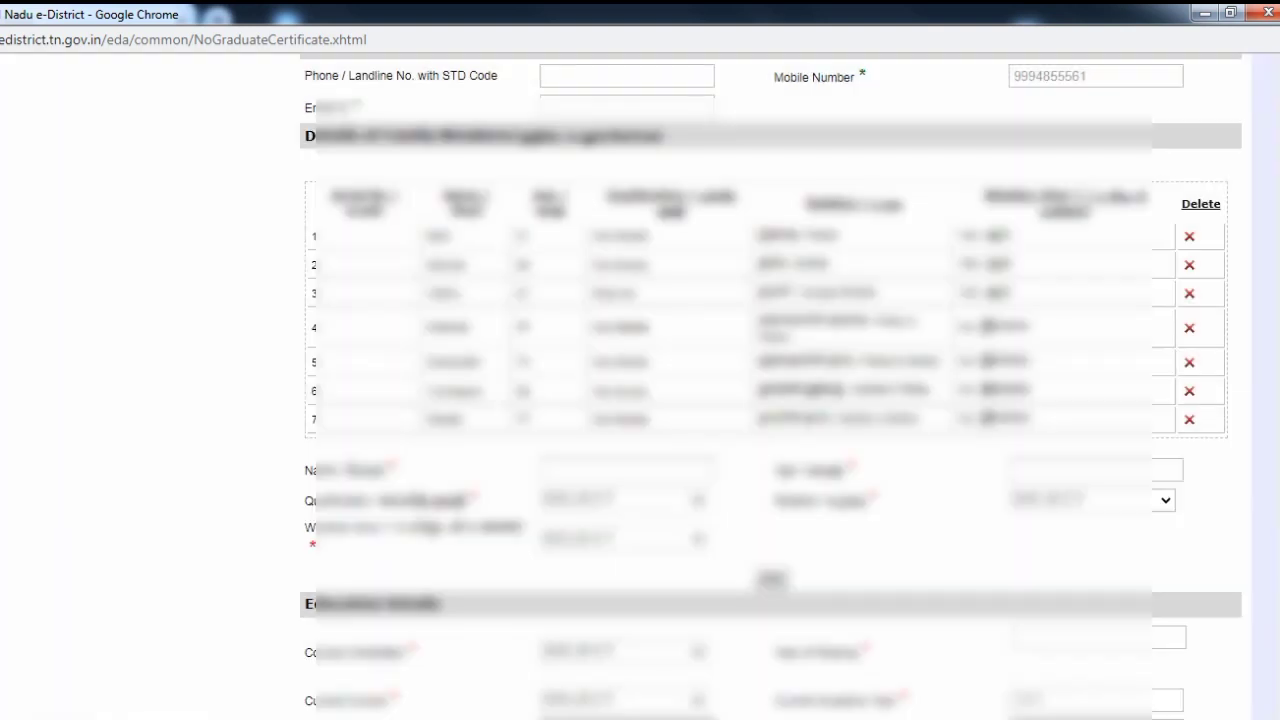
scroll(771, 387, down, 4)
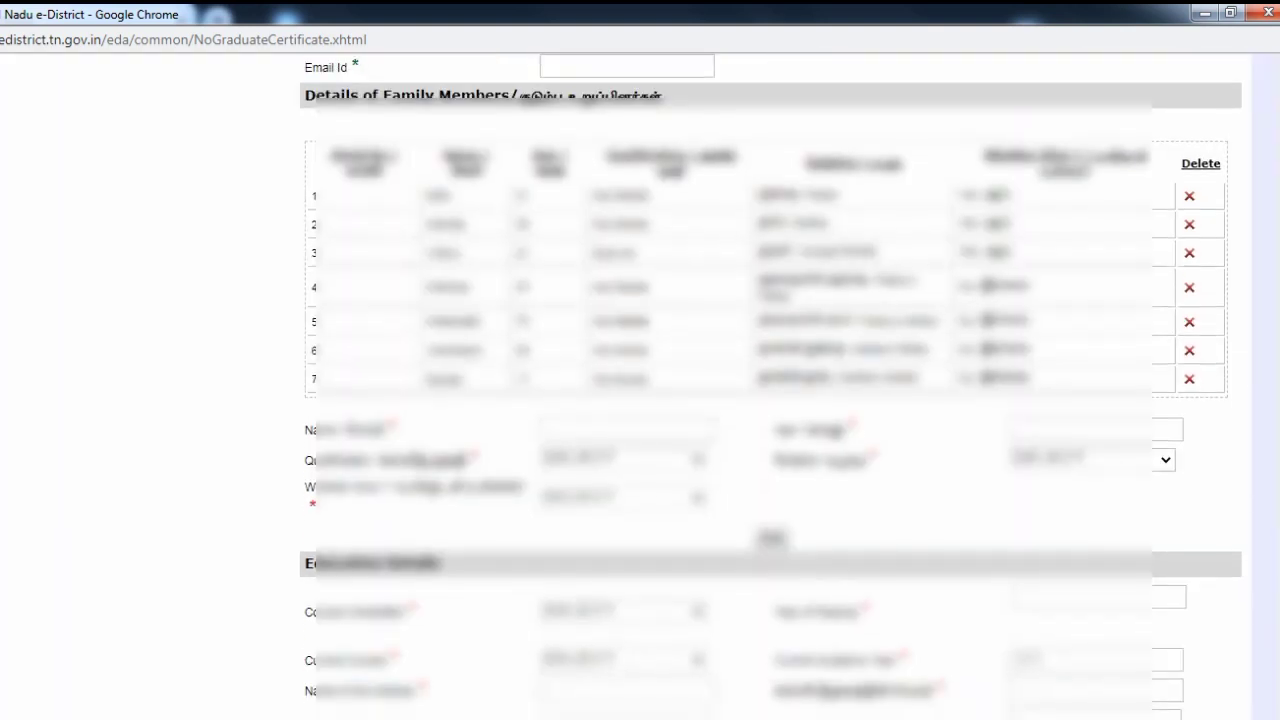
Step: Complete the family row for a member aged 20 with qualification and alive status
text(Radha)
key(Tab)
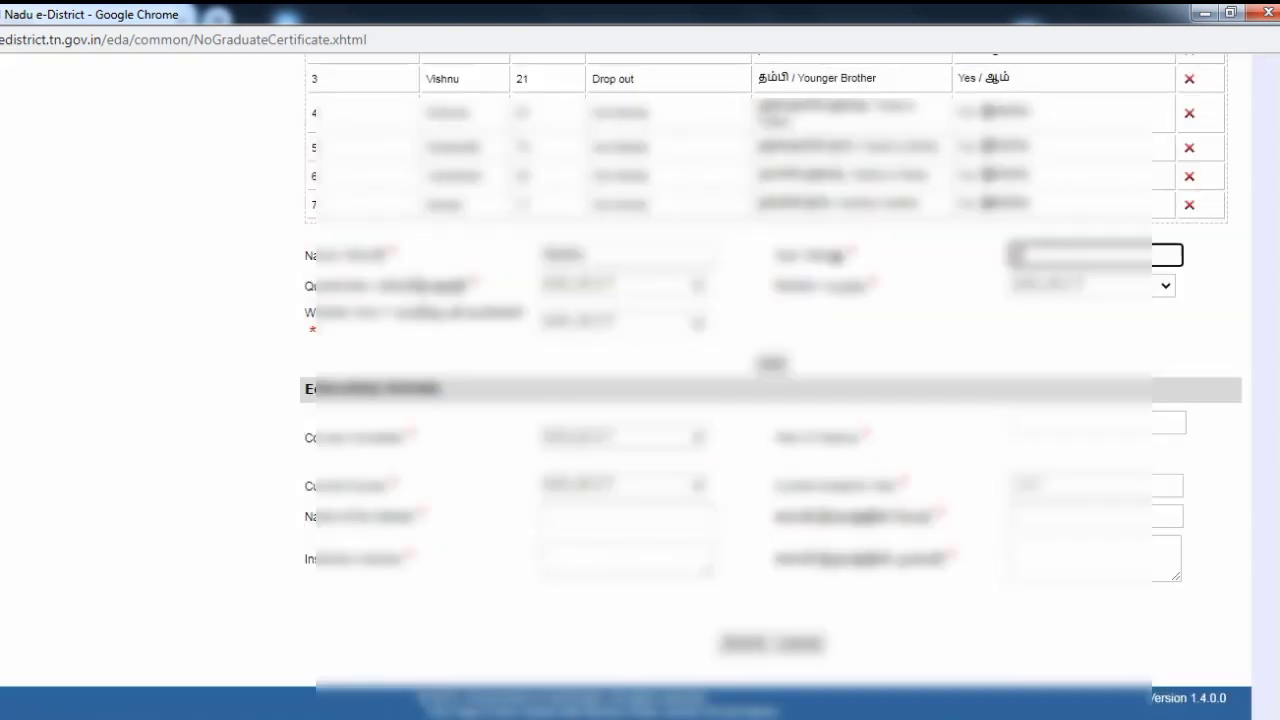
text(20)
key(Tab)
key(alt+Down)
key(Down)
key(Down)
key(Down)
key(Down)
key(Down)
key(Down)
key(Down)
key(Down)
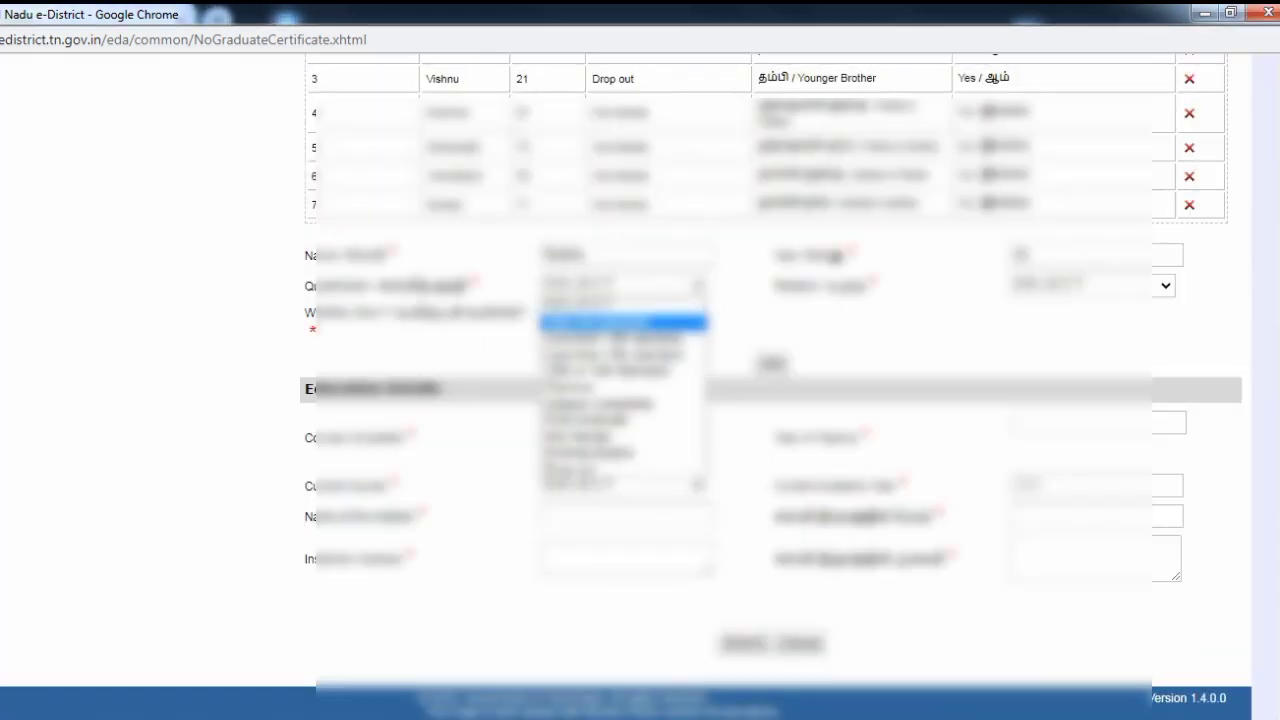
key(Return)
key(Tab)
key(alt+Down)
key(Return)
key(Tab)
key(Return)
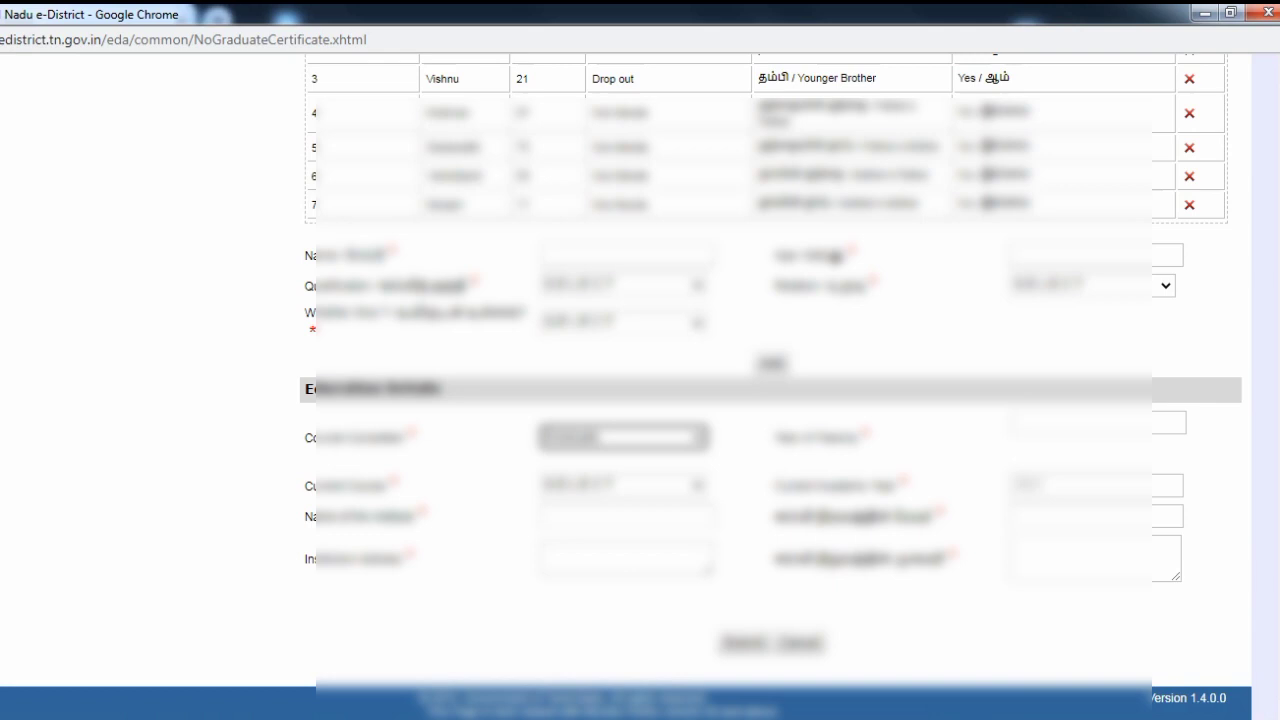
Step: Set both Course Completed and Current Course to Graduate
key(Tab)
key(alt+Down)
key(Down)
key(Return)
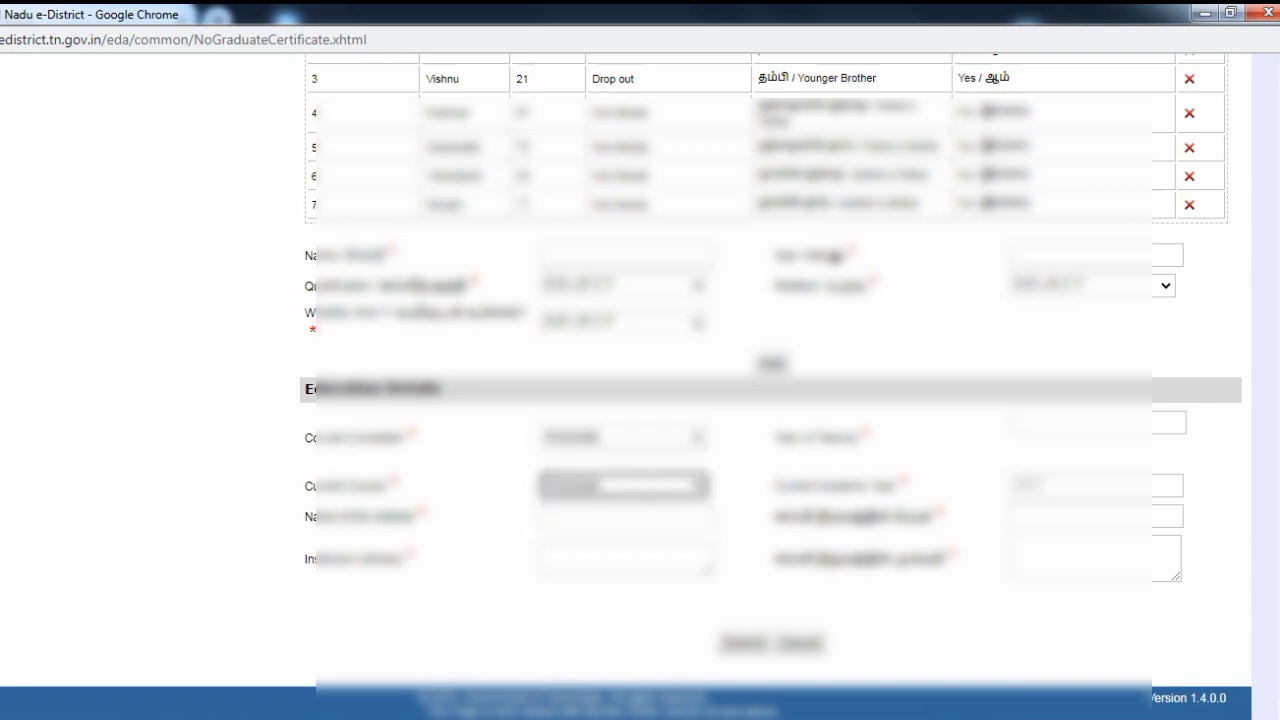
Step: Enter the institute name and Coimbatore as the institution address
key(Tab)
text(Govt)
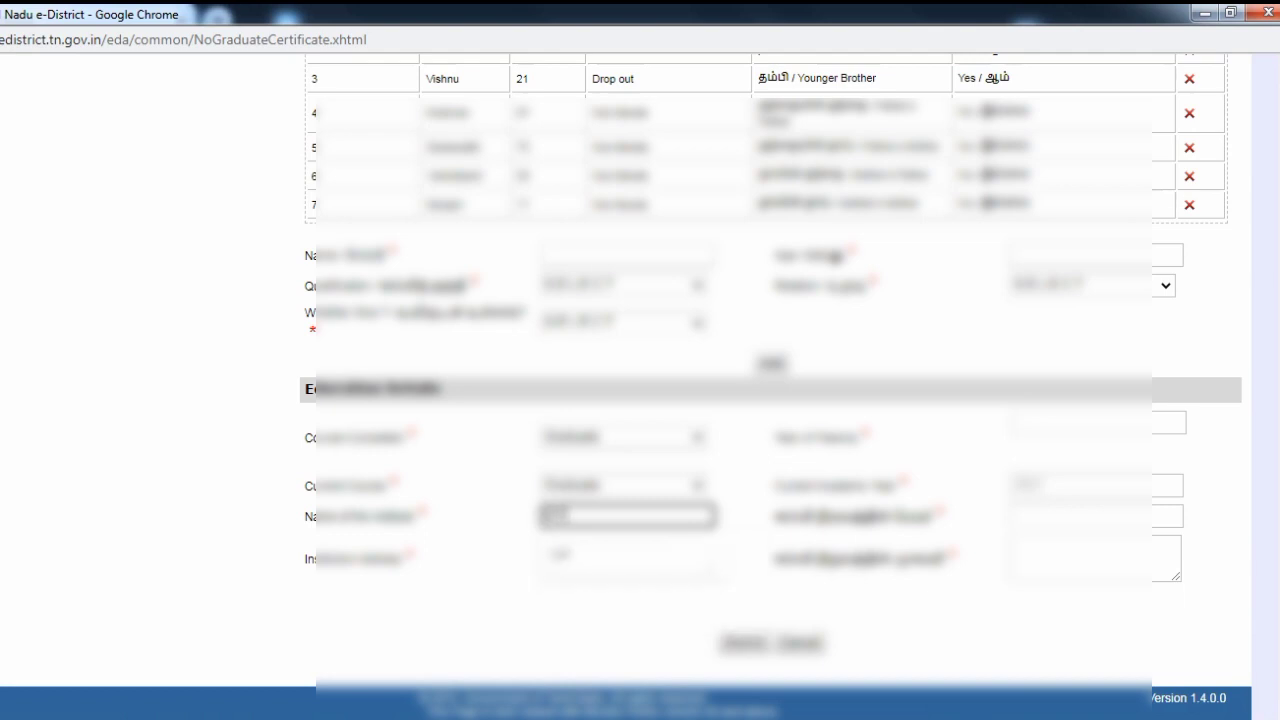
key(Tab)
text(Chennai)
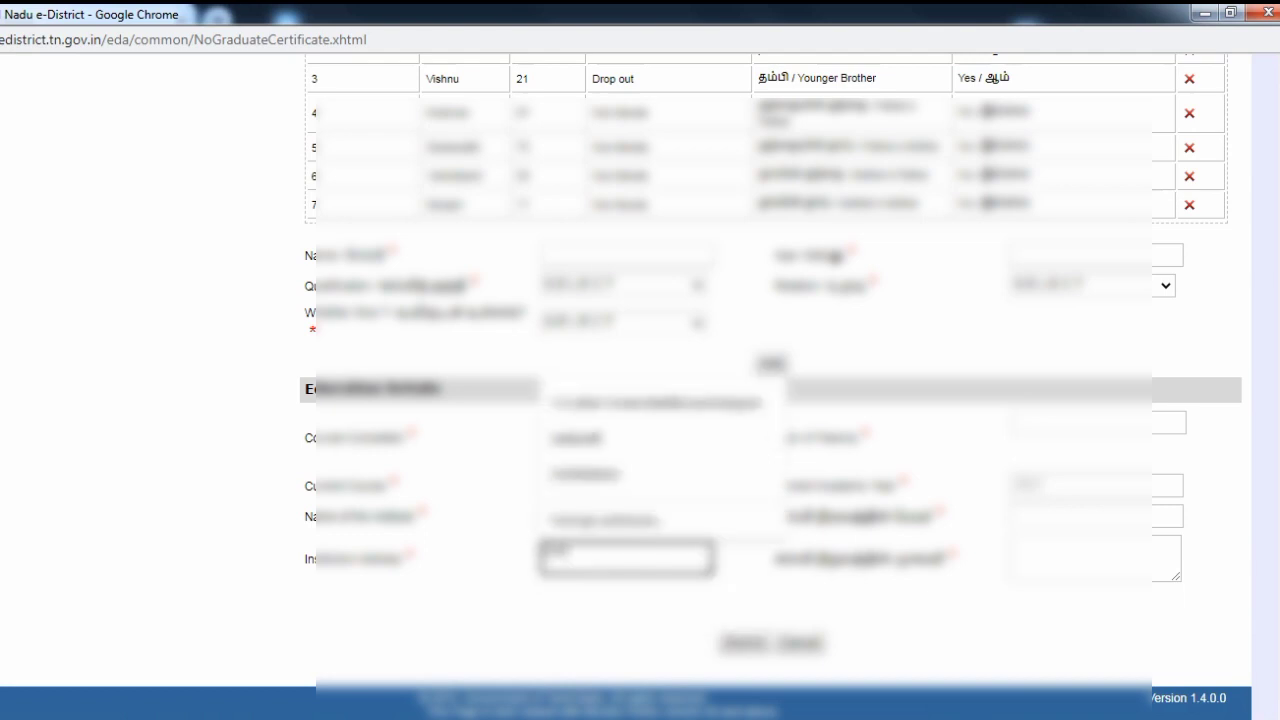
text(i)
key(BackSpace)
key(BackSpace)
key(BackSpace)
key(BackSpace)
text(ram)
key(BackSpace)
key(BackSpace)
key(BackSpace)
key(BackSpace)
key(BackSpace)
key(BackSpace)
key(BackSpace)
key(BackSpace)
text(Coimbatore)
click(1098, 422)
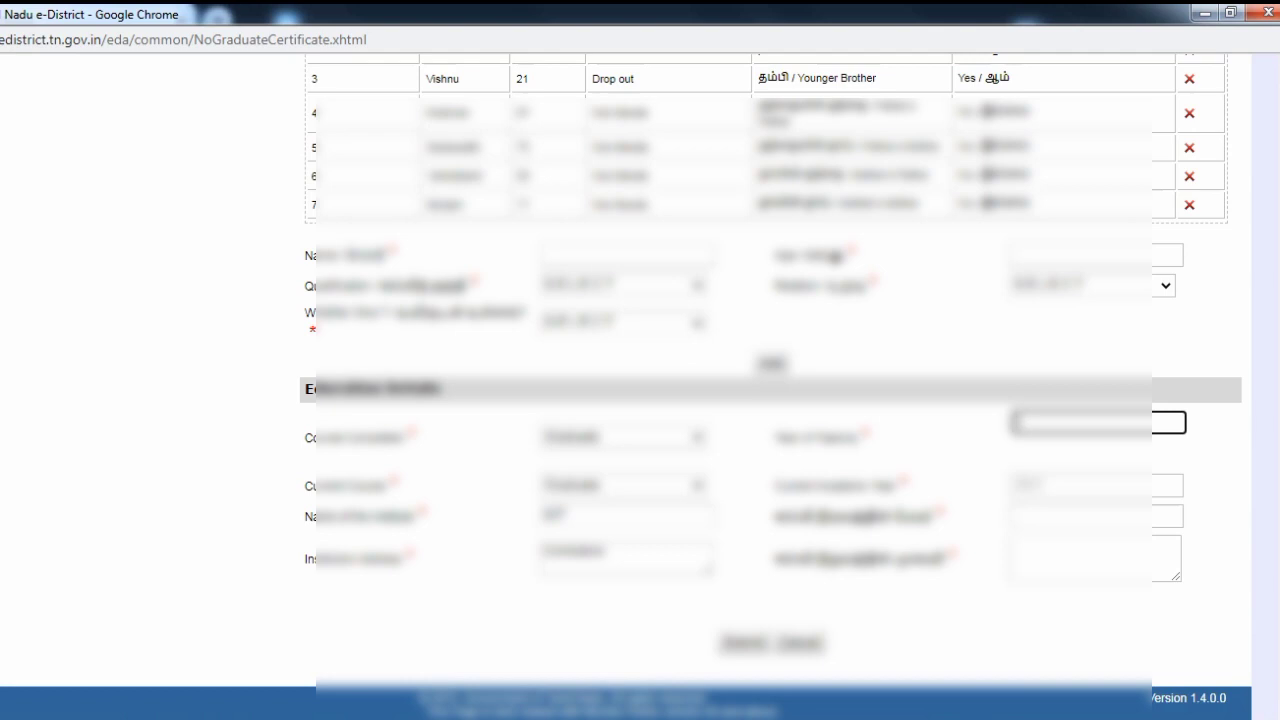
Step: Fill the year of passing plus the Tamil institute name and address, then submit the form
text(2016)
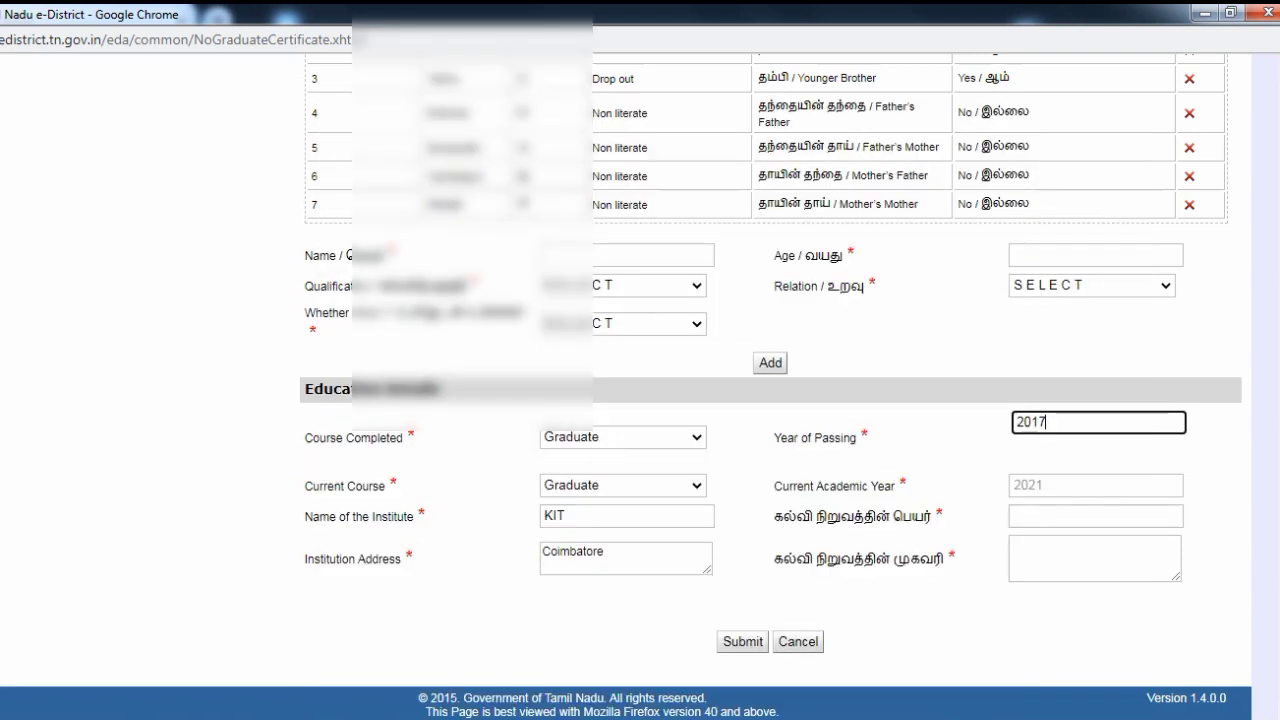
key(Tab)
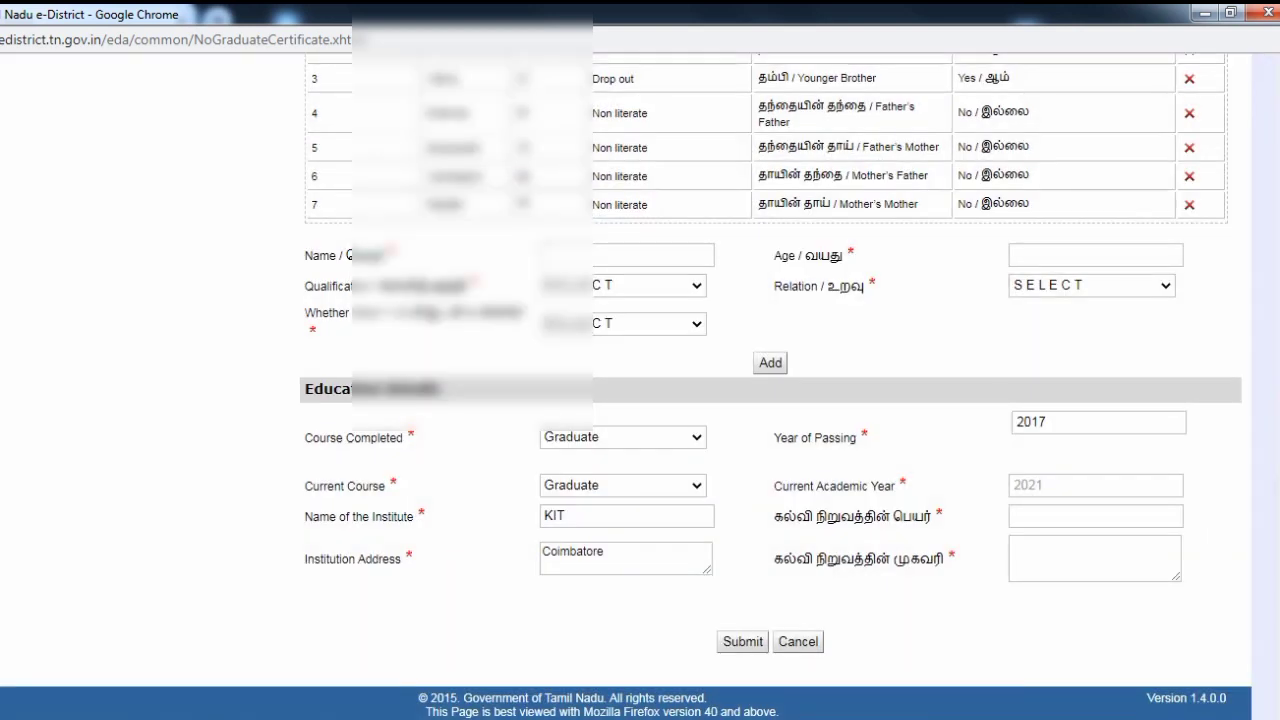
click(1095, 516)
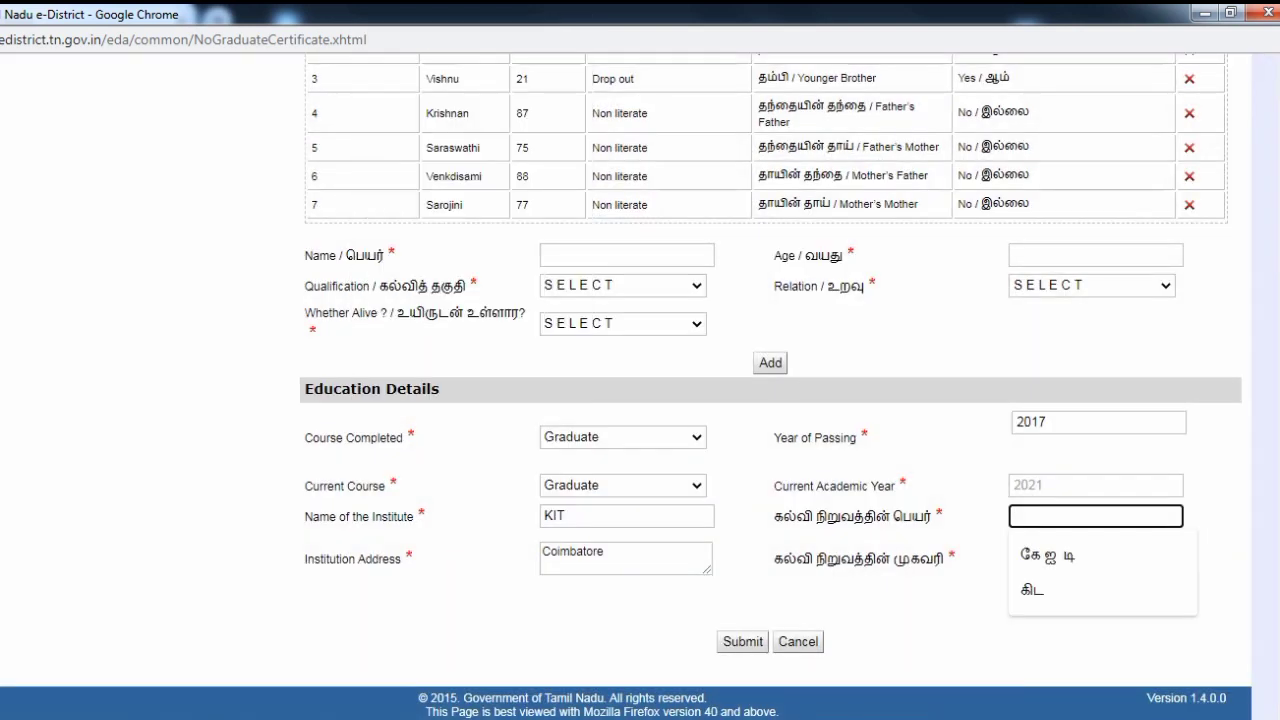
key(Down)
key(Return)
click(1095, 558)
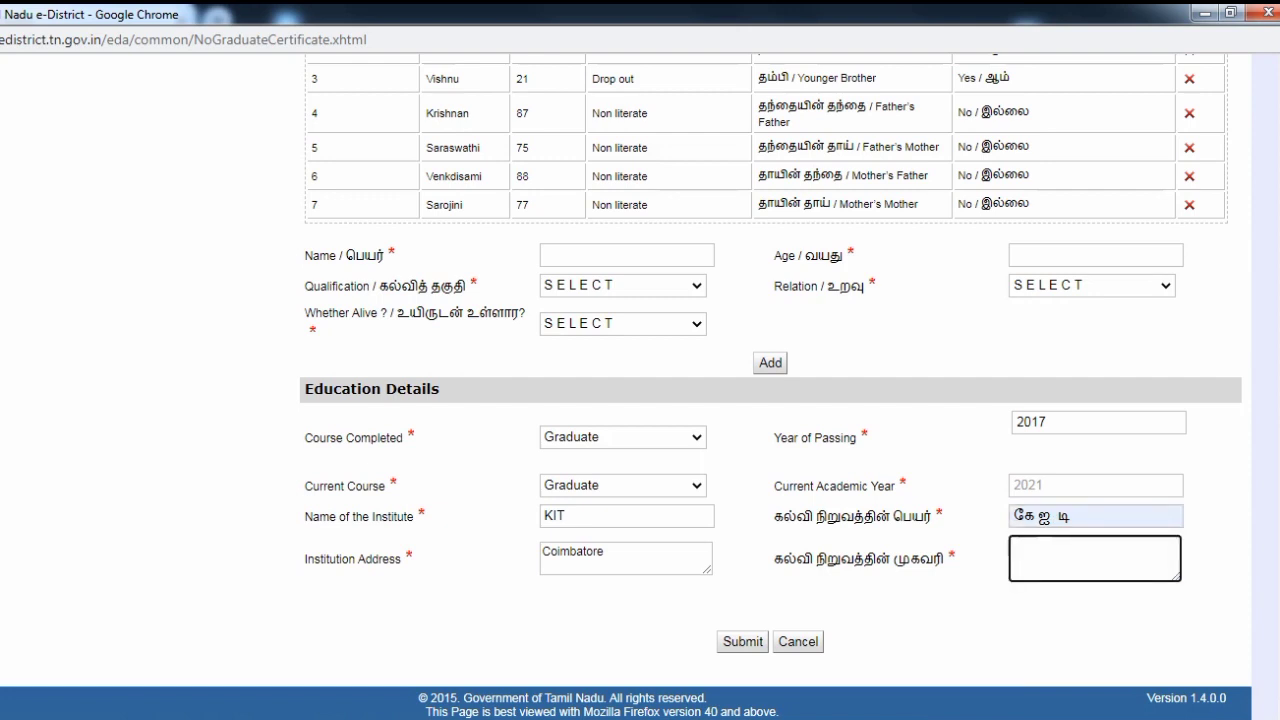
text(Covai)
key(Tab)
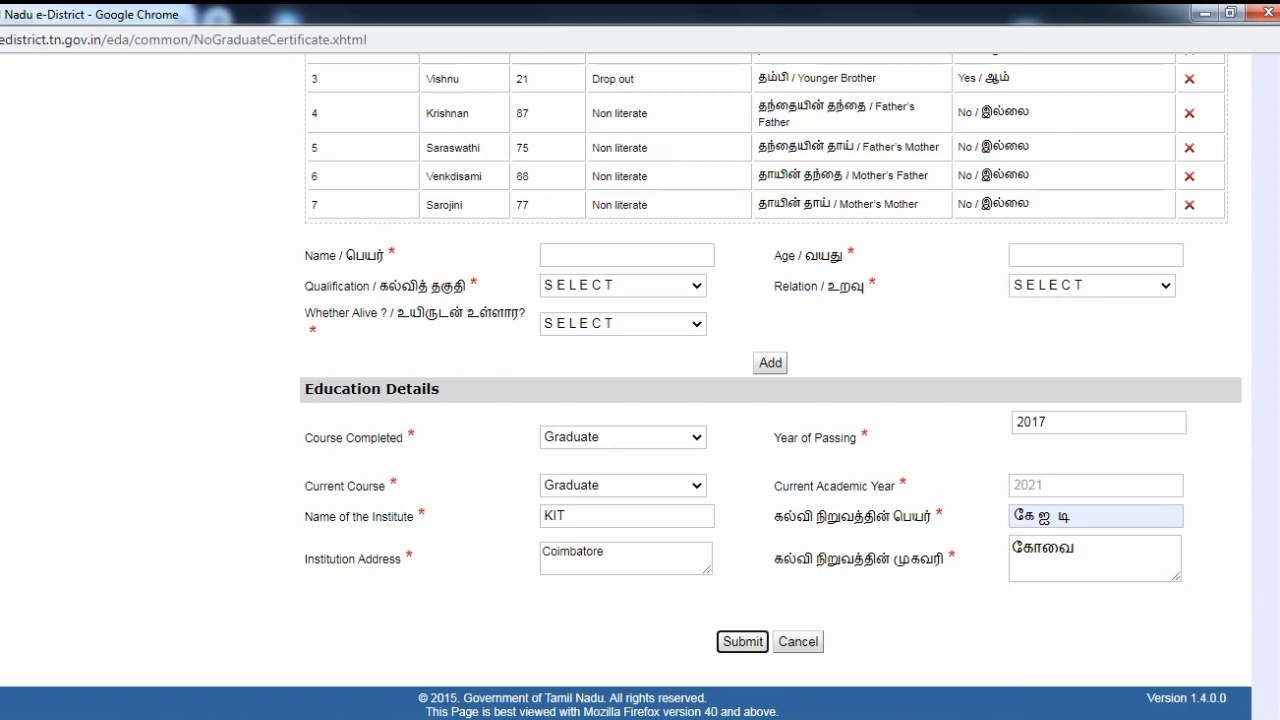
key(Return)
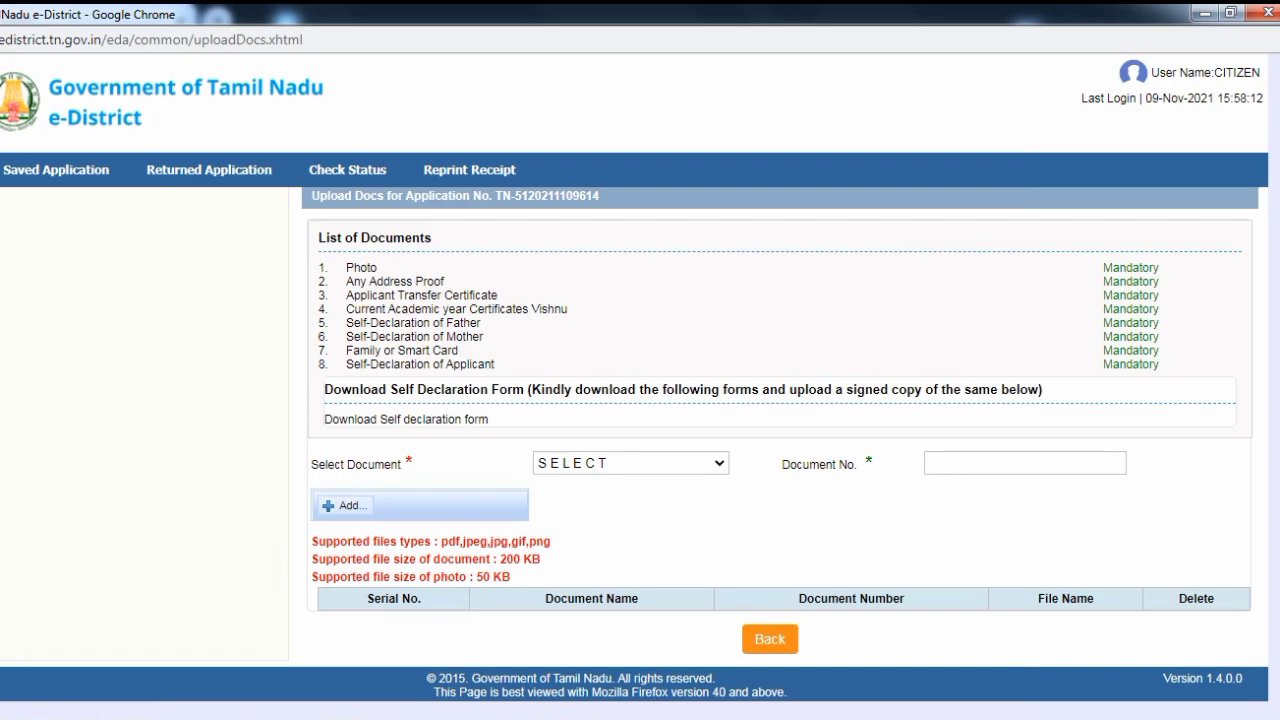
Step: Upload the Photo document with document number 1
click(630, 462)
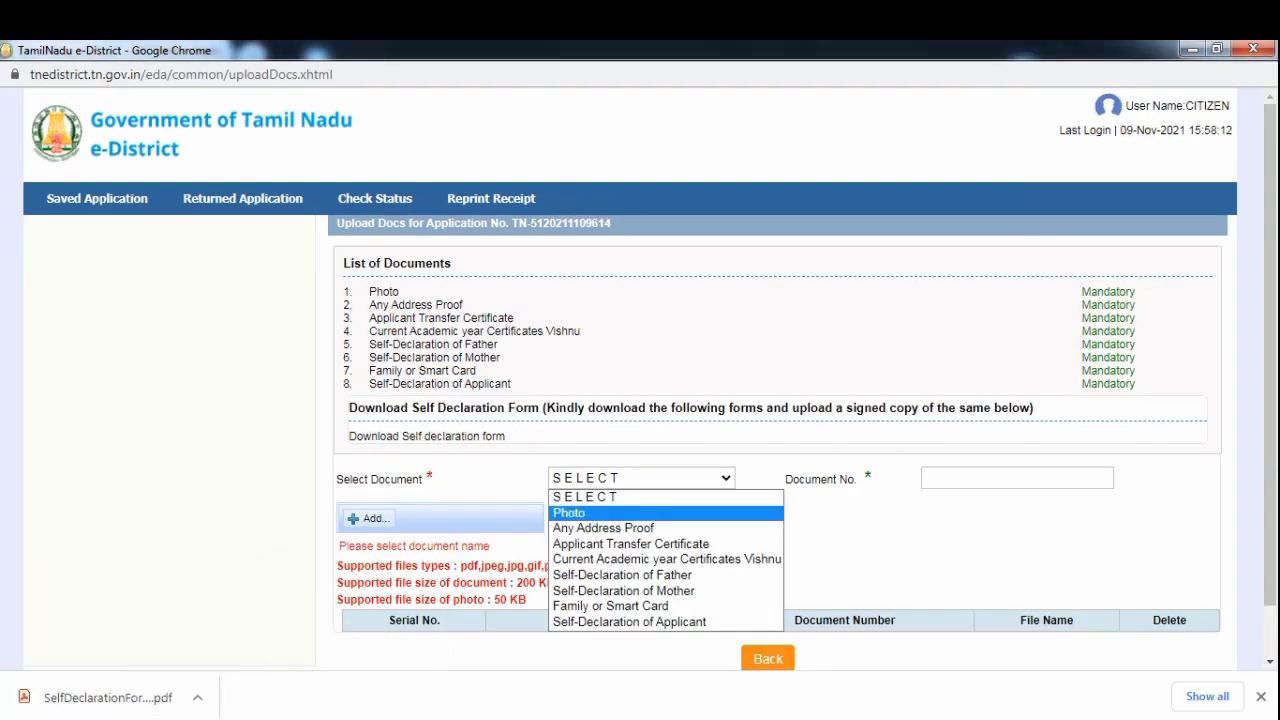
click(552, 484)
key(Tab)
text(1)
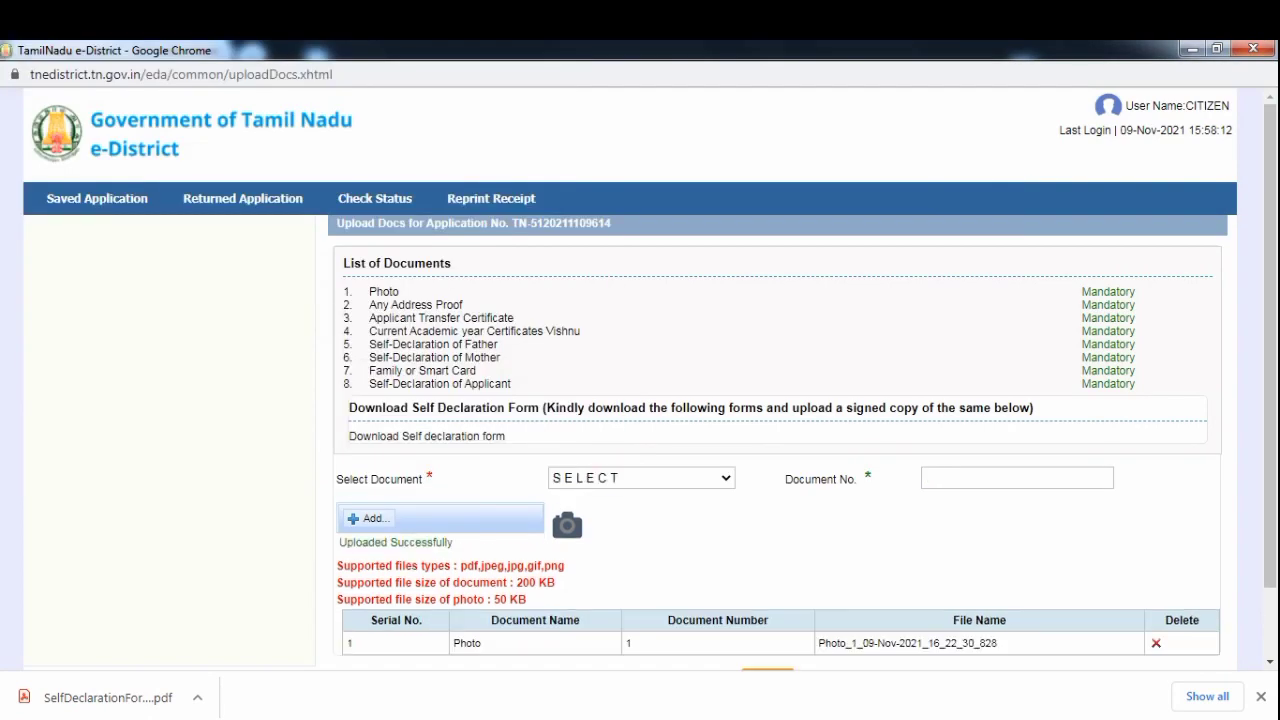
click(564, 478)
Step: Upload Any Address Proof as document number 2, then the transfer certificate
click(600, 528)
key(Tab)
text(2)
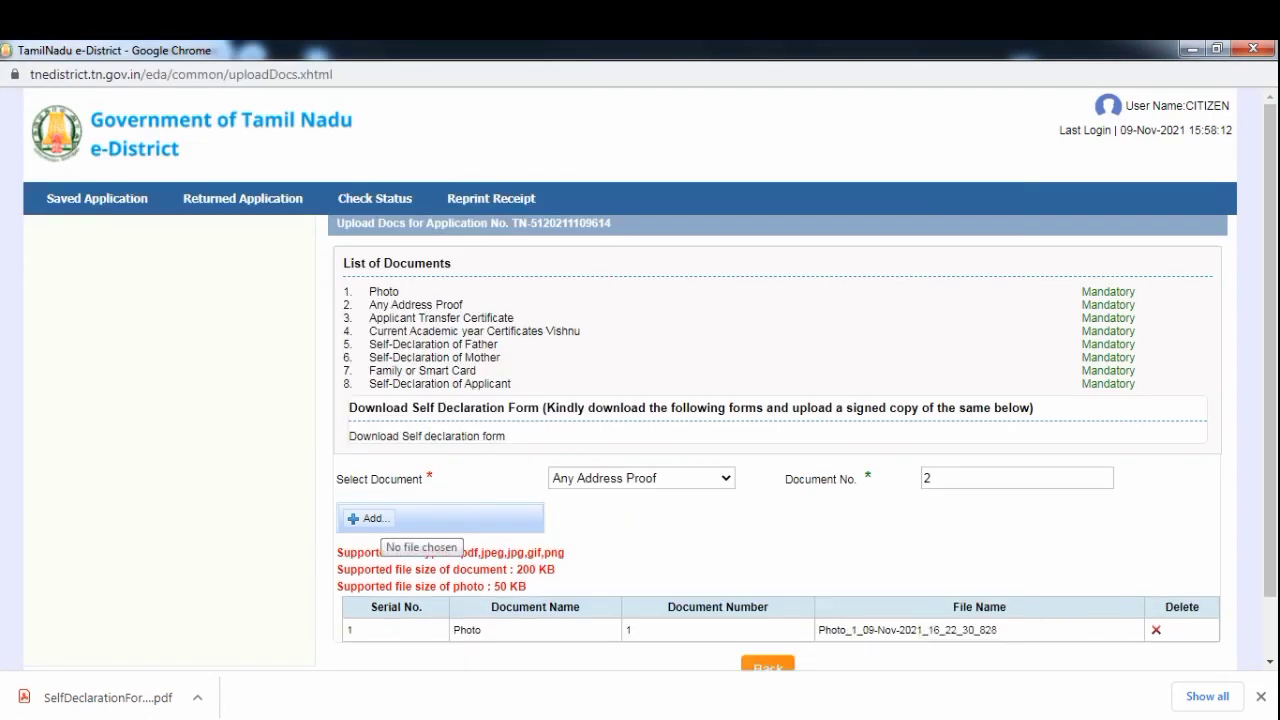
click(368, 518)
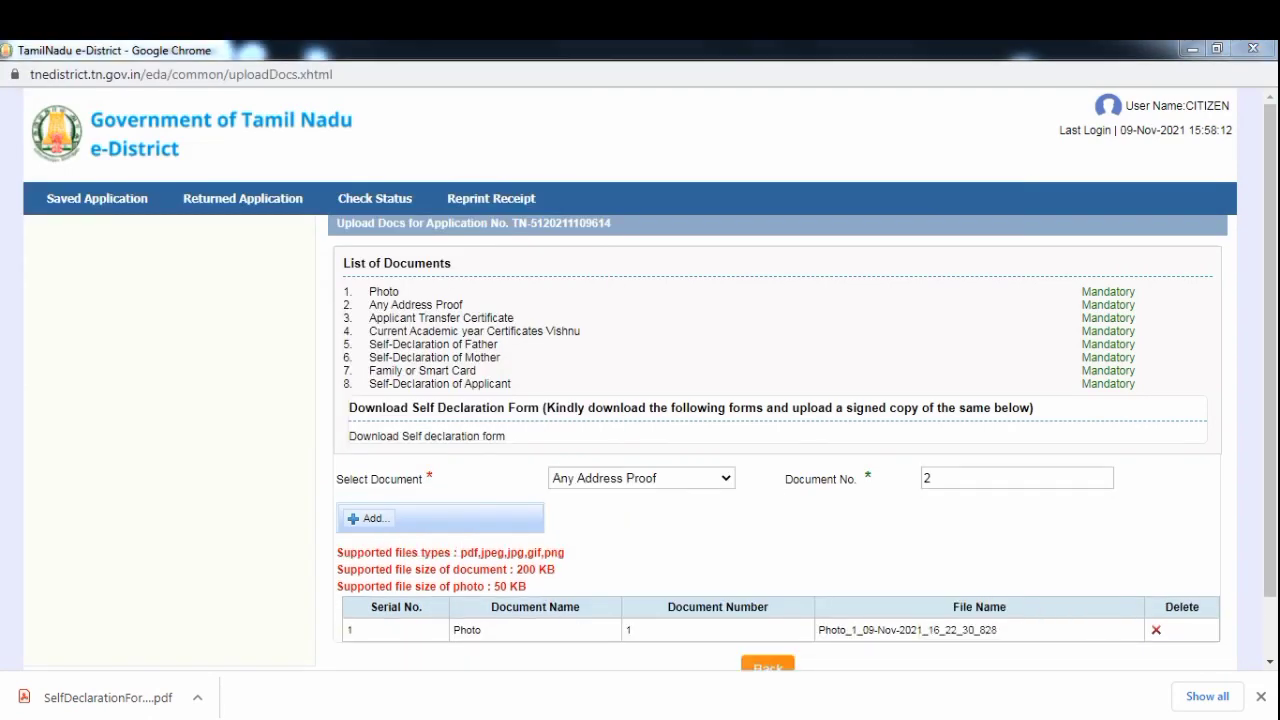
click(234, 186)
click(463, 457)
click(434, 518)
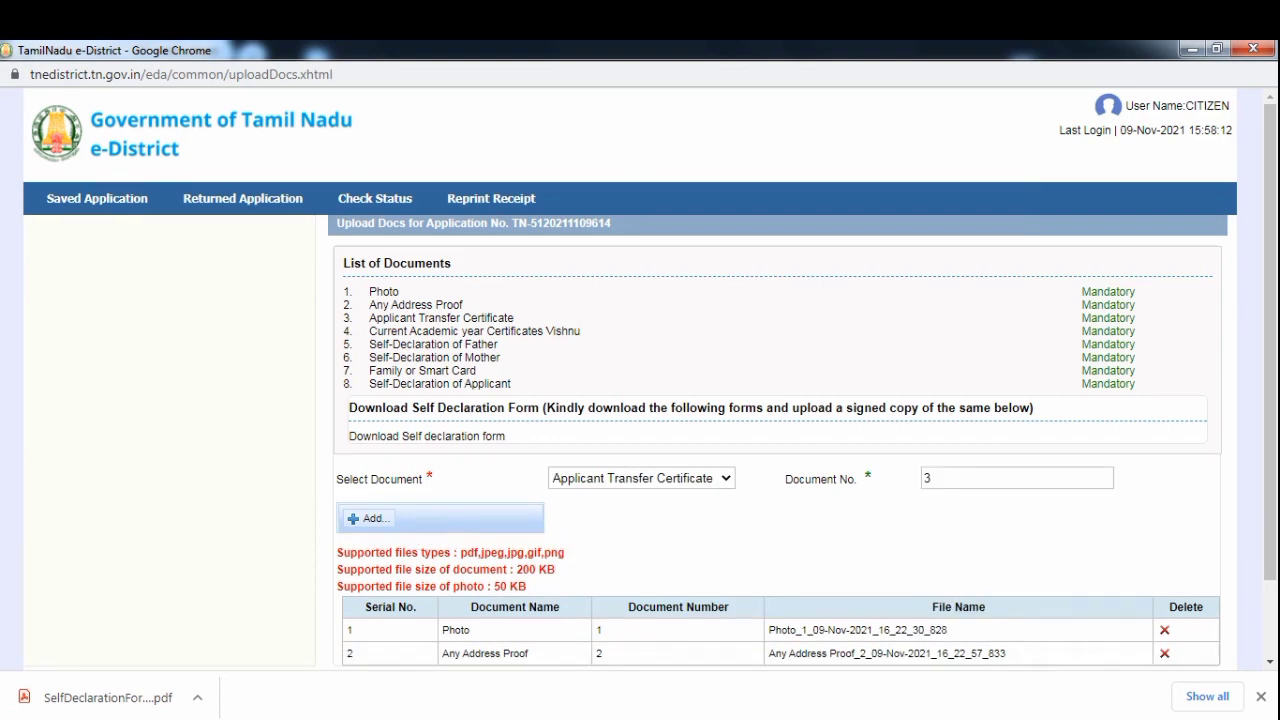
click(368, 518)
double_click(223, 209)
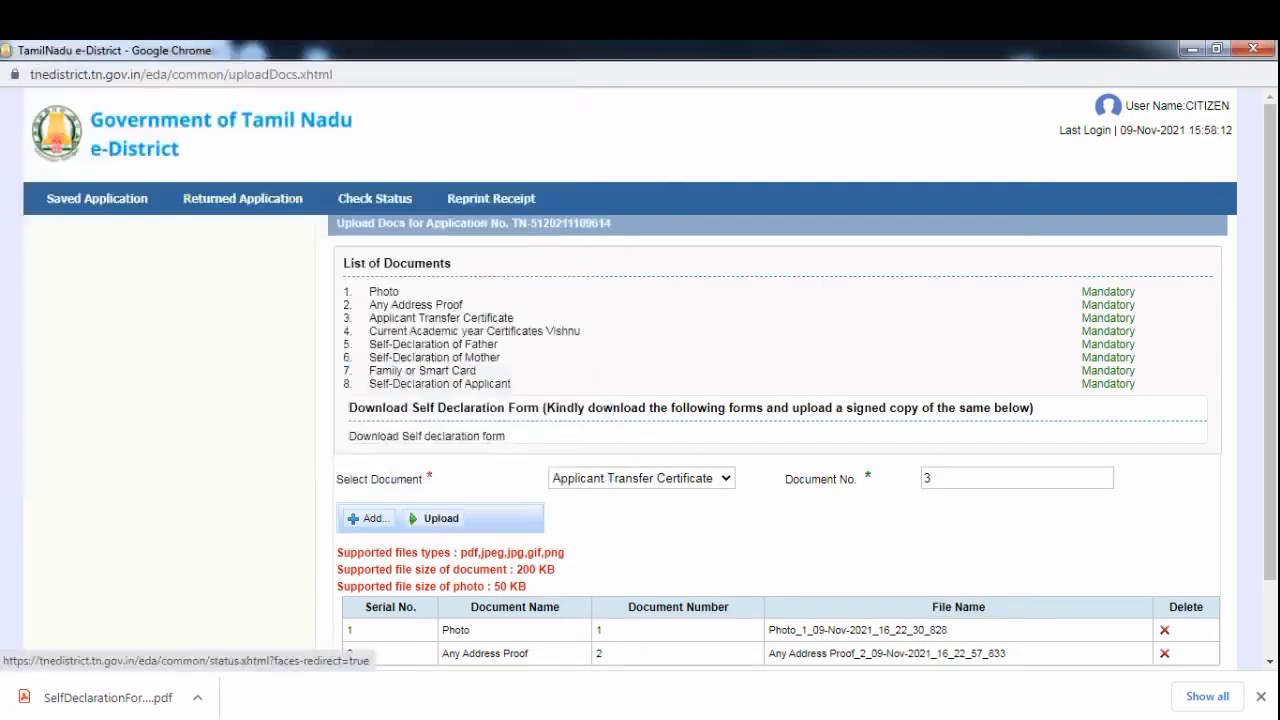
click(434, 518)
Step: Upload the Current Academic year certificate with document number 3
click(641, 478)
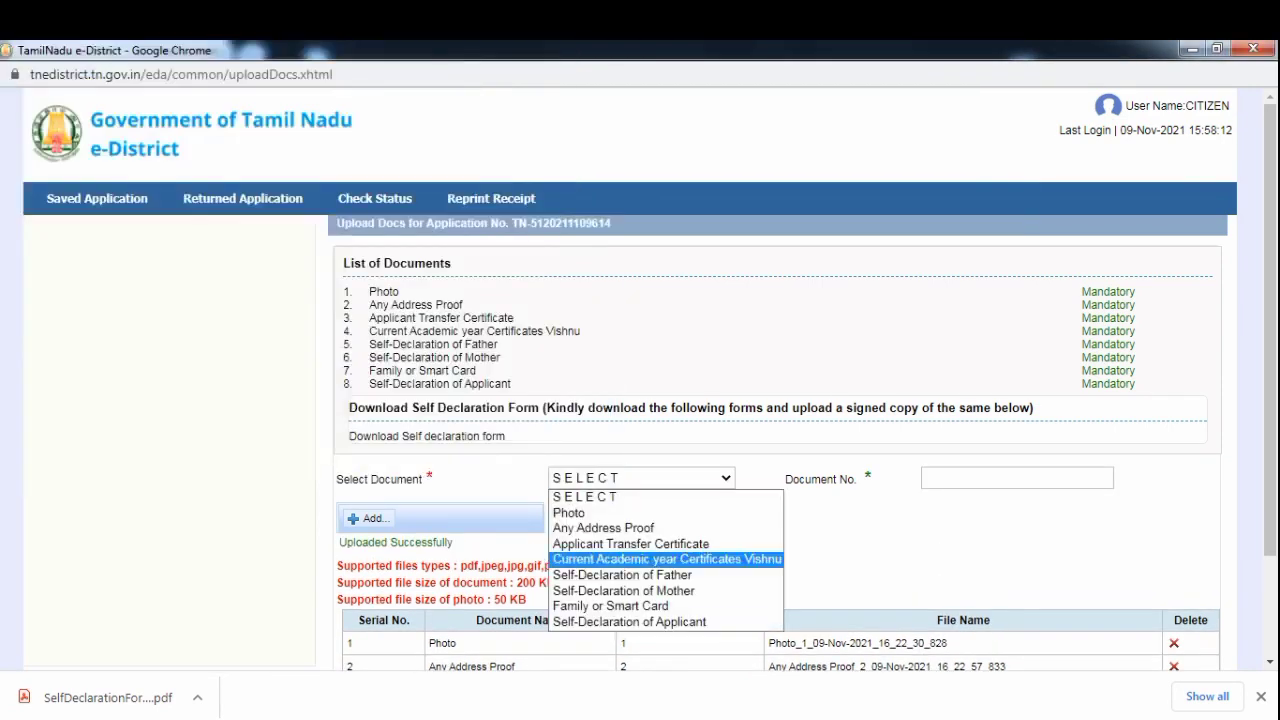
click(657, 557)
click(1016, 478)
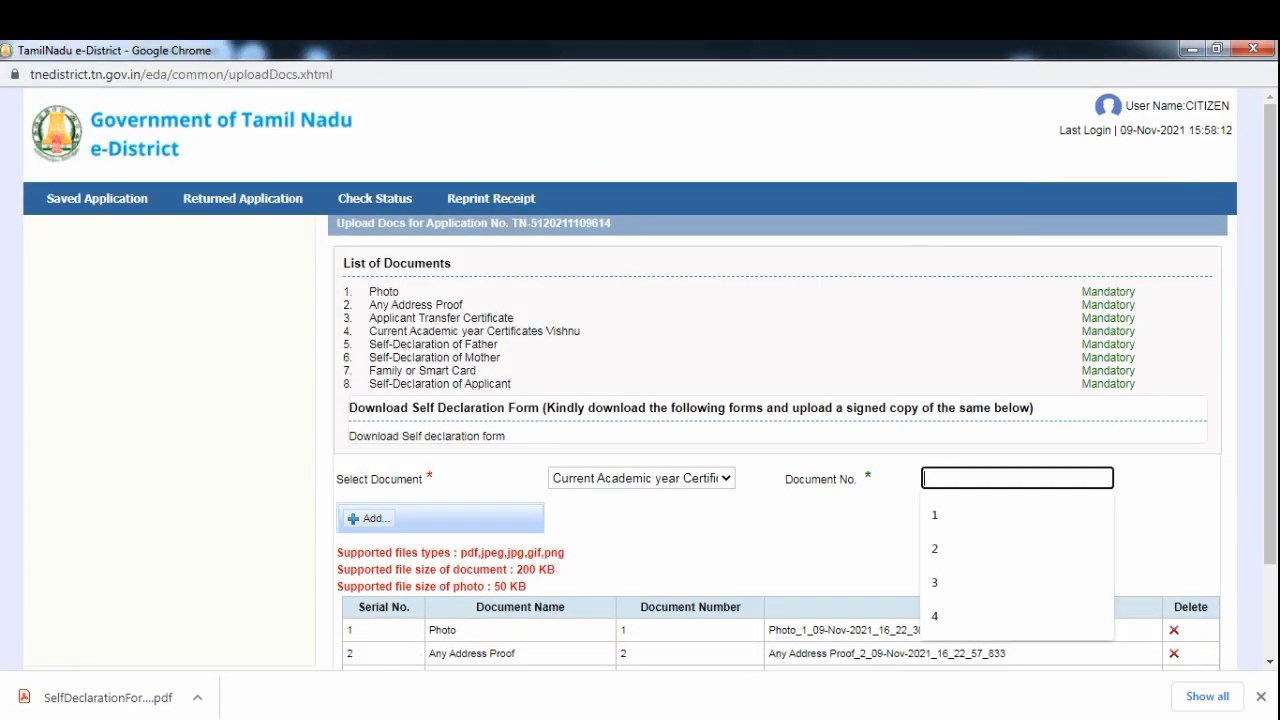
click(934, 582)
click(368, 518)
double_click(251, 226)
click(431, 518)
scroll(640, 400, down, 1)
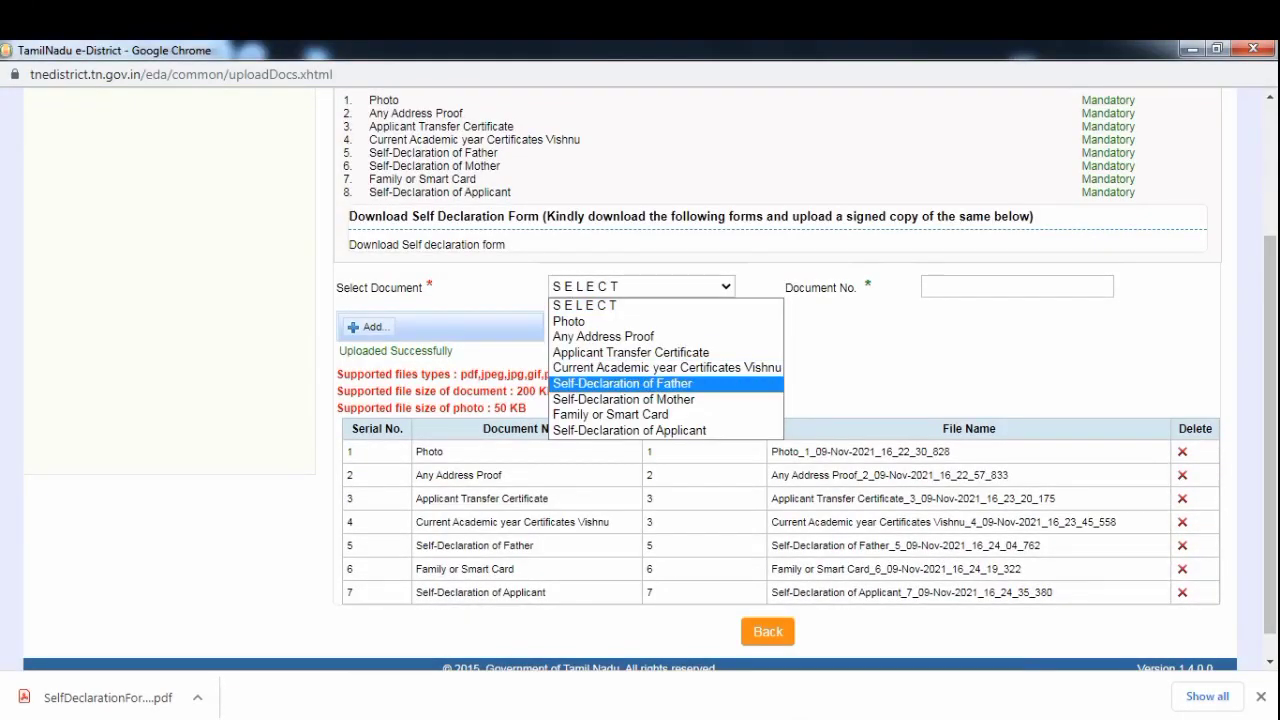
Step: Upload the Self-Declaration of Mother with document number 8
click(623, 399)
click(1016, 286)
text(8)
click(370, 327)
click(449, 457)
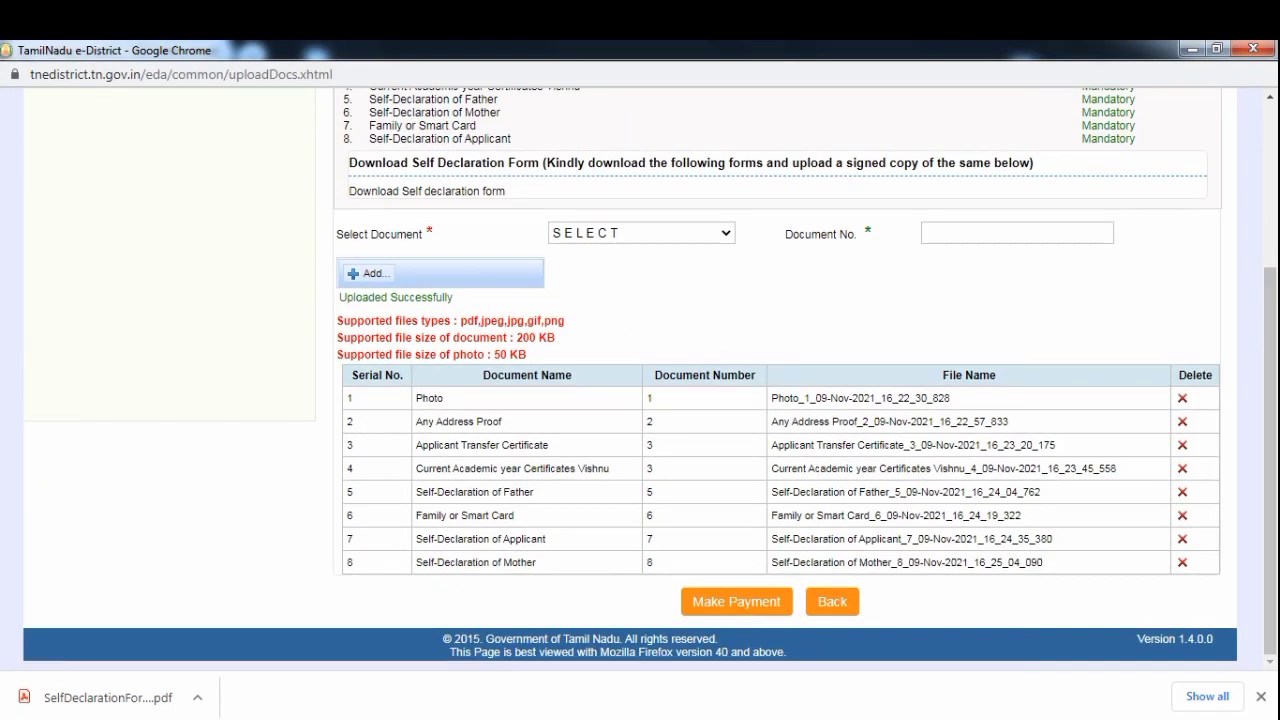
Step: Accept the Terms and Conditions and start the Rs. 60 online payment
click(1261, 696)
click(736, 655)
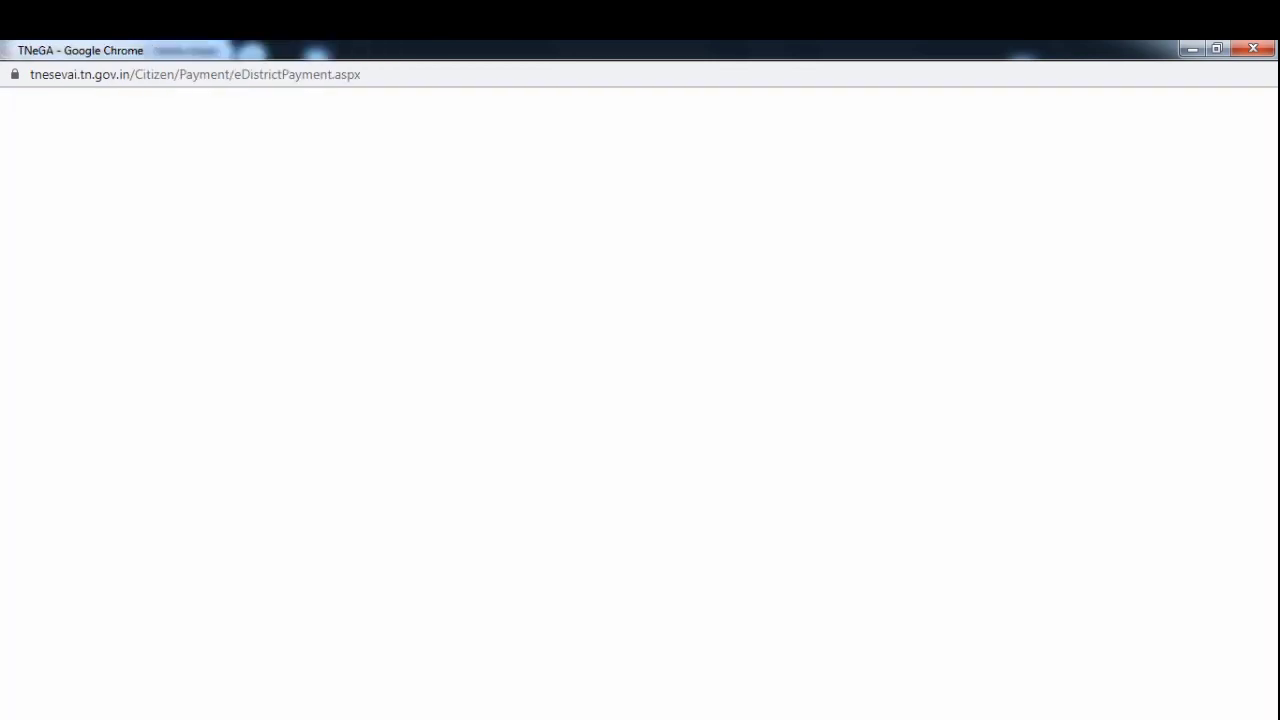
scroll(640, 400, down, 1)
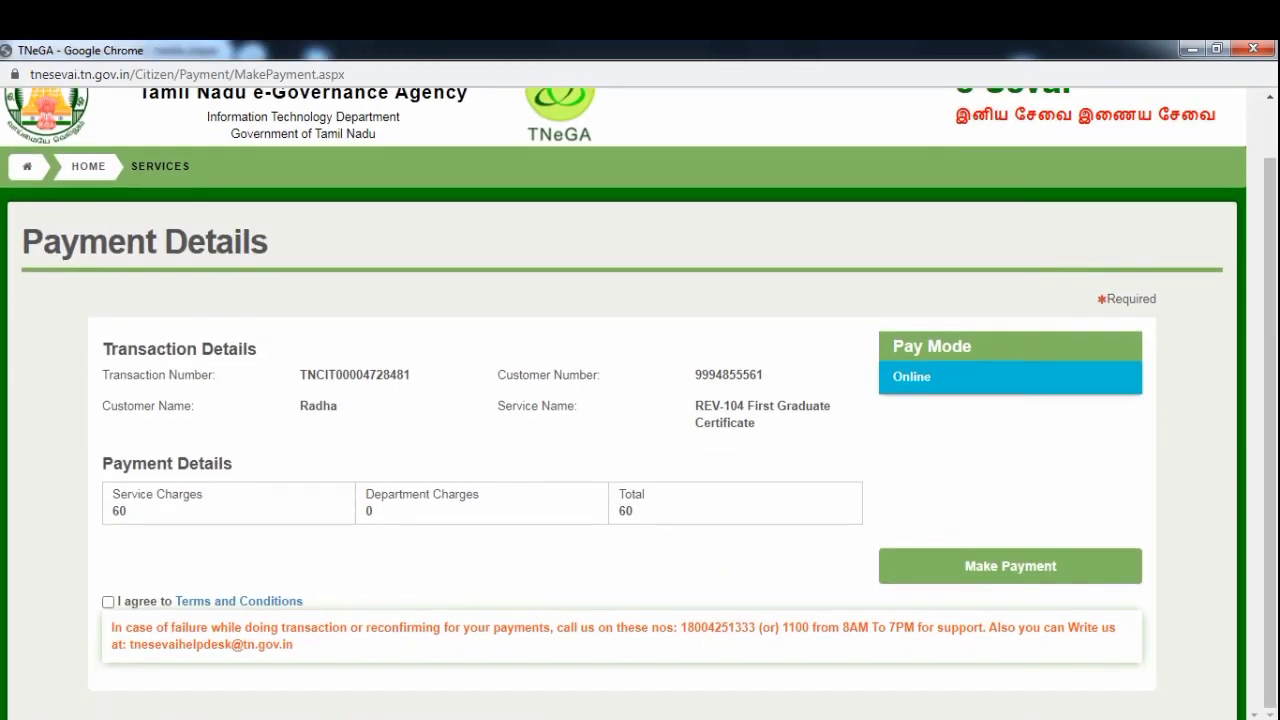
click(108, 601)
click(1010, 566)
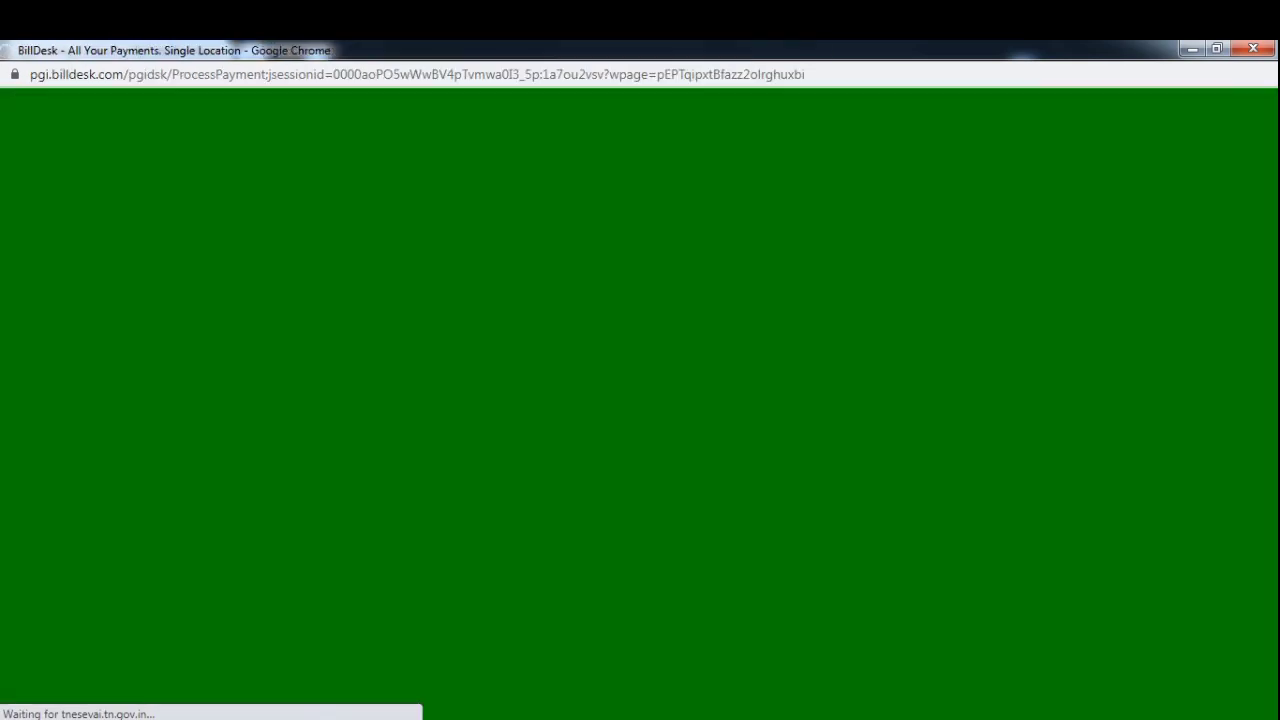